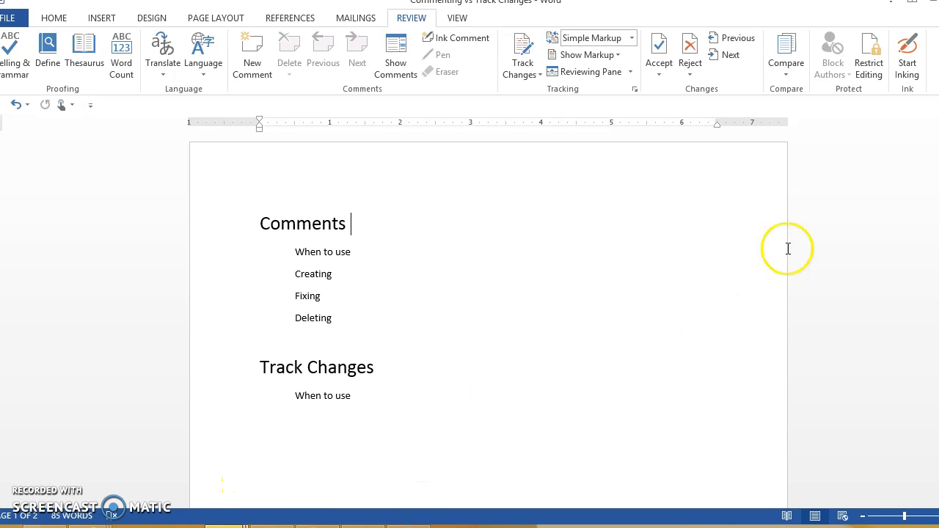
Step: Set the font size of both sample paragraphs on page 2 to 14
{"action": "left_click_drag", "start_coordinate": [938, 173], "coordinate": [938, 318]}
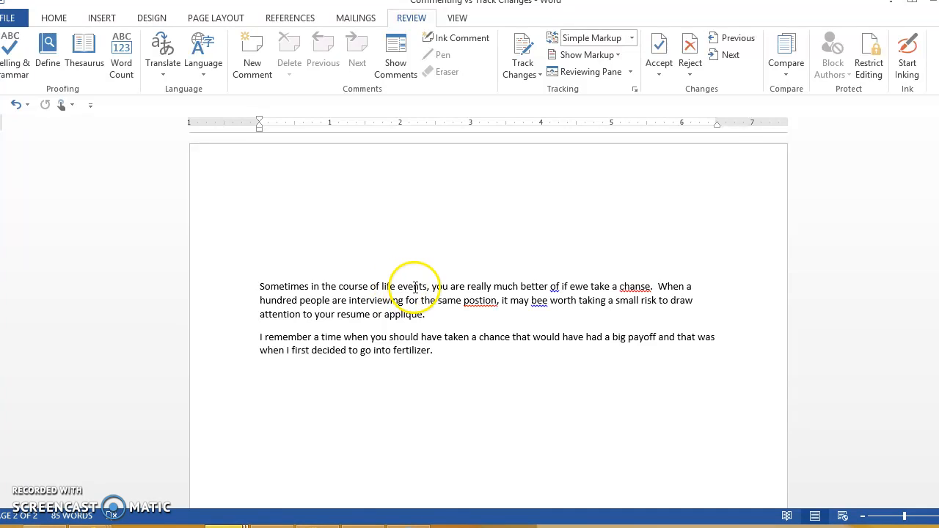
{"action": "left_click", "coordinate": [198, 294]}
{"action": "left_click_drag", "start_coordinate": [198, 293], "coordinate": [235, 350]}
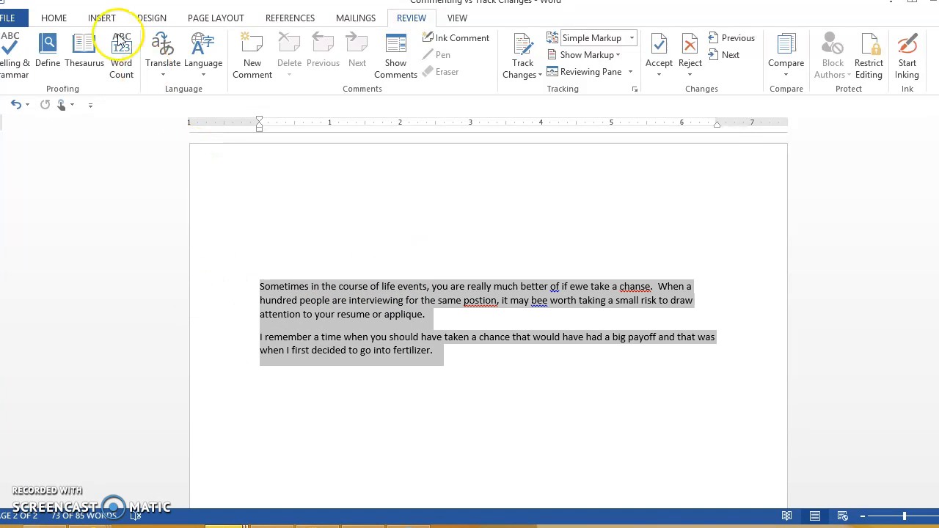
{"action": "left_click", "coordinate": [54, 18]}
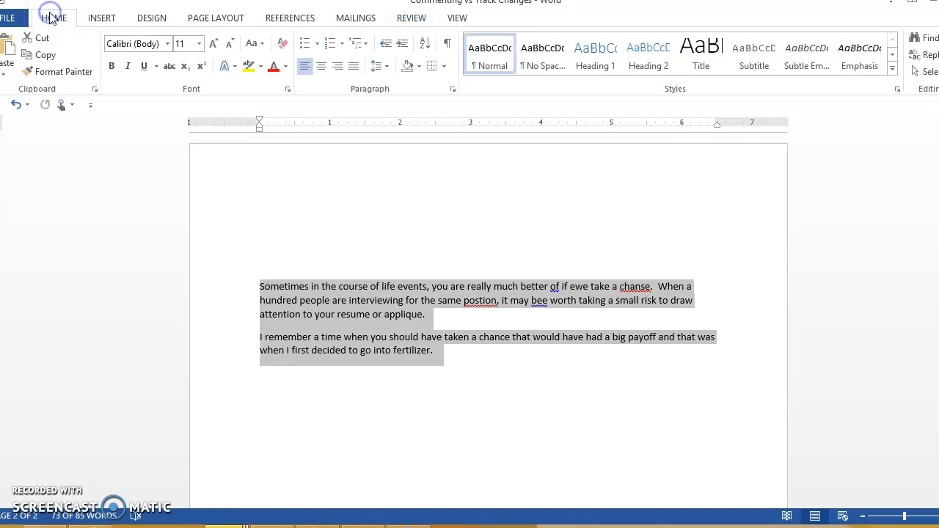
{"action": "left_click", "coordinate": [199, 44]}
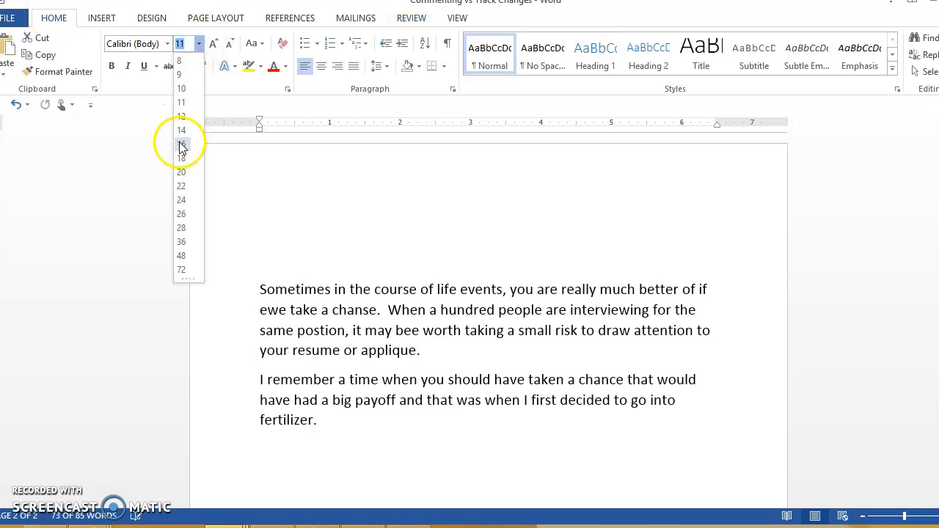
{"action": "left_click", "coordinate": [182, 134]}
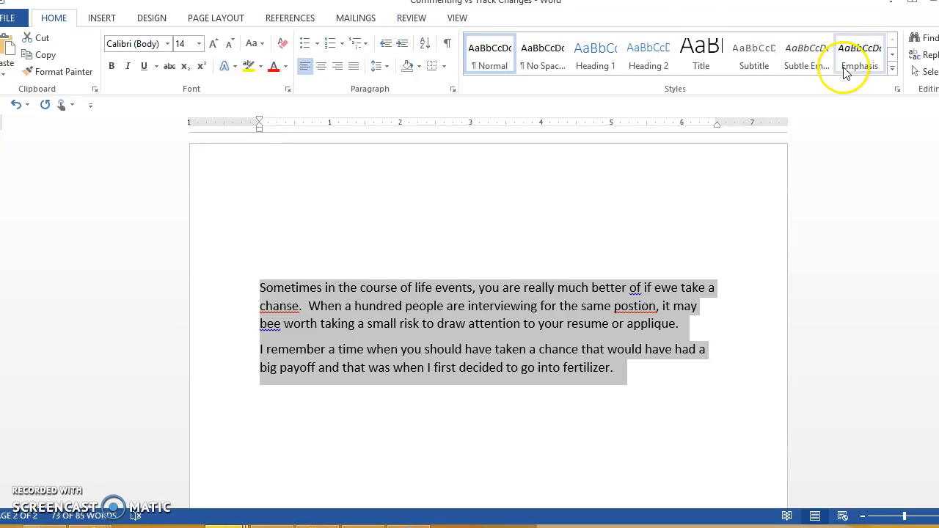
Step: Save a copy of the document in the Assignments folder, appending the reviewer's first name and "Comments" to the file name
{"action": "scroll", "coordinate": [488, 330], "scroll_direction": "up", "scroll_amount": 3}
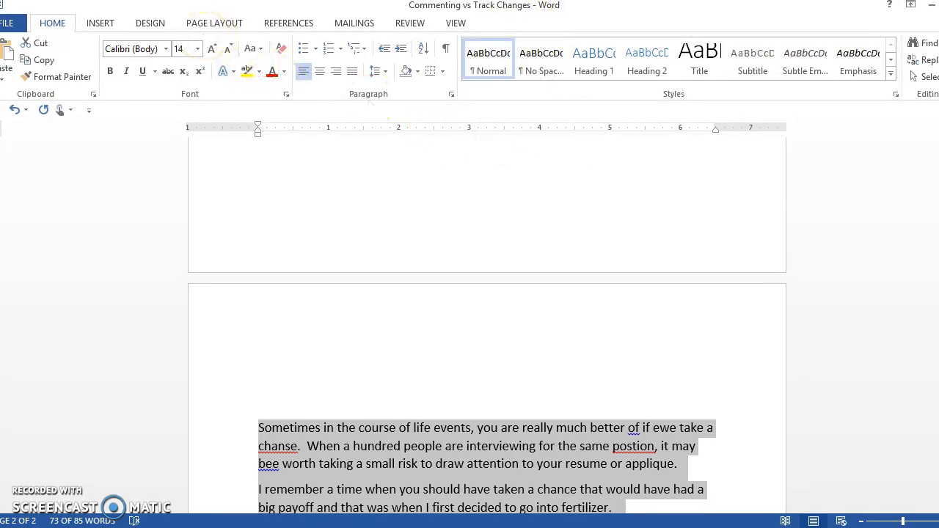
{"action": "left_click", "coordinate": [7, 24]}
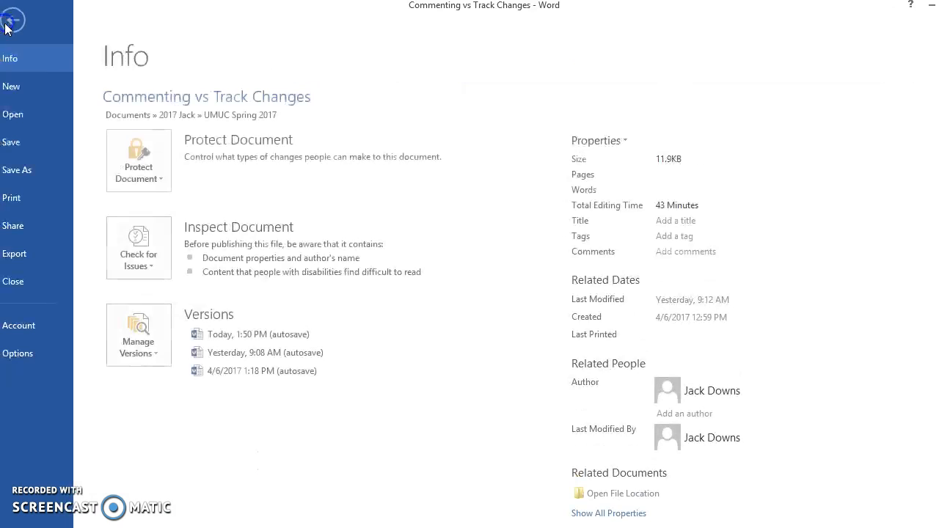
{"action": "left_click", "coordinate": [24, 169]}
{"action": "left_click", "coordinate": [209, 153]}
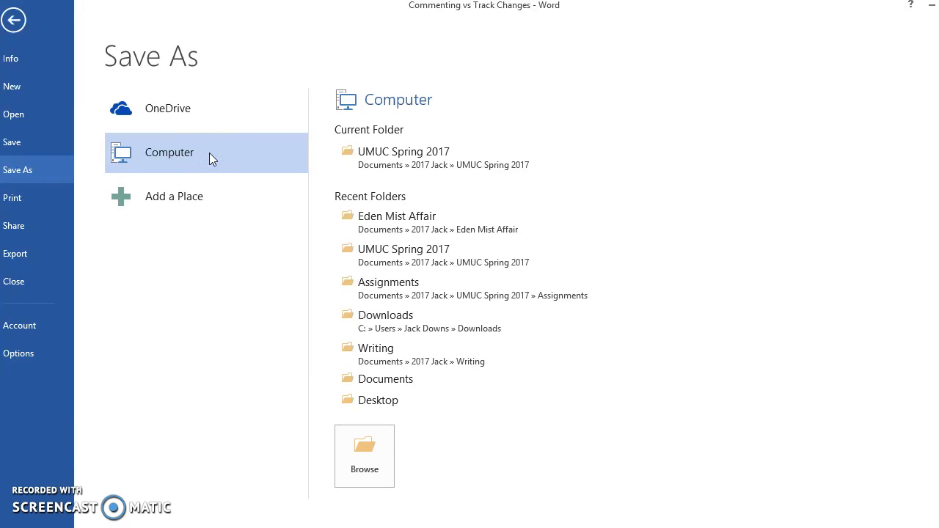
{"action": "left_click", "coordinate": [194, 157]}
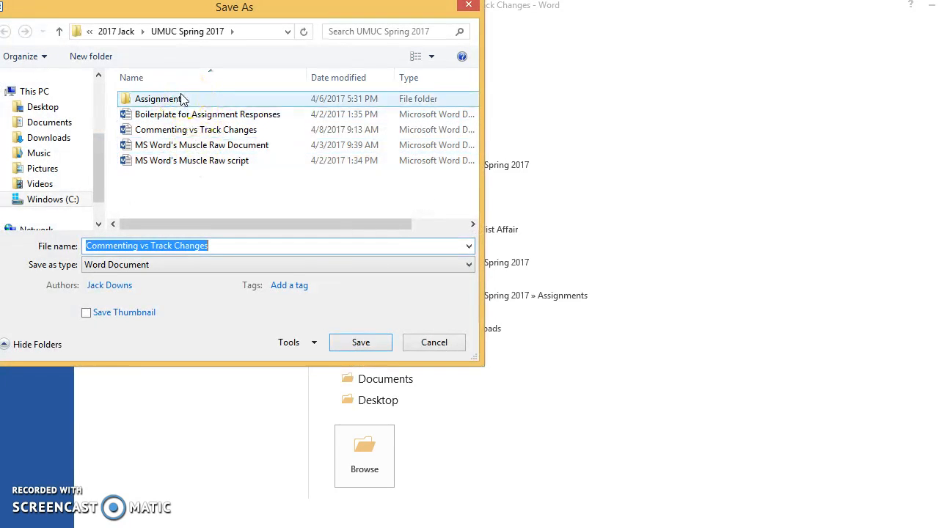
{"action": "double_click", "coordinate": [181, 100]}
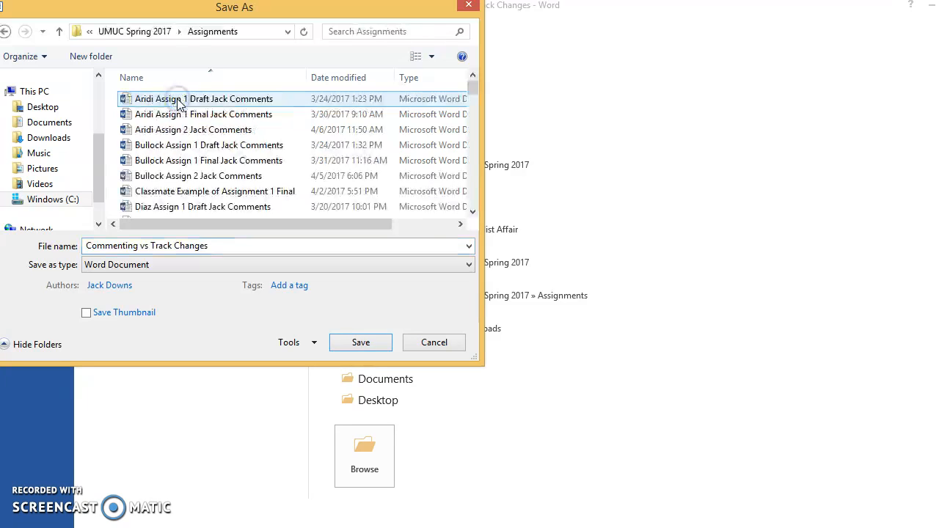
{"action": "left_click", "coordinate": [225, 247]}
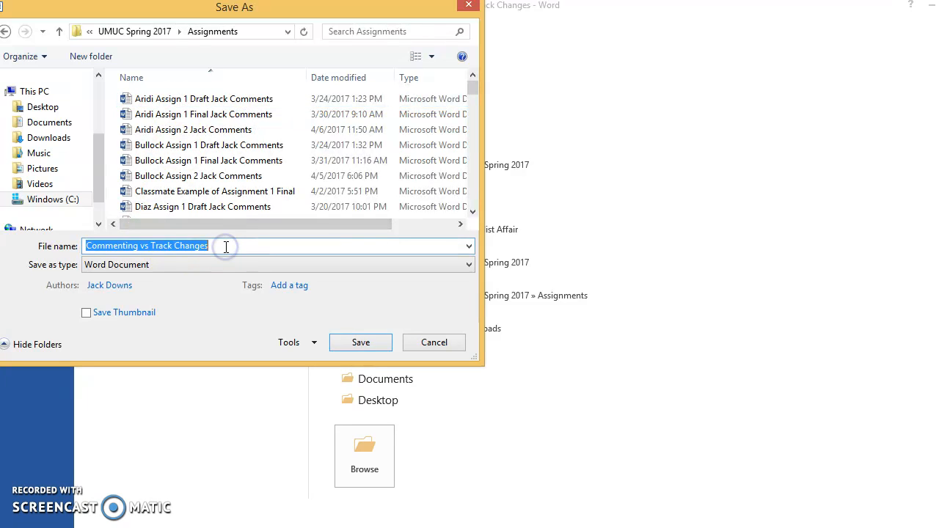
{"action": "left_click", "coordinate": [226, 247]}
{"action": "double_click", "coordinate": [224, 248]}
{"action": "left_click", "coordinate": [212, 247]}
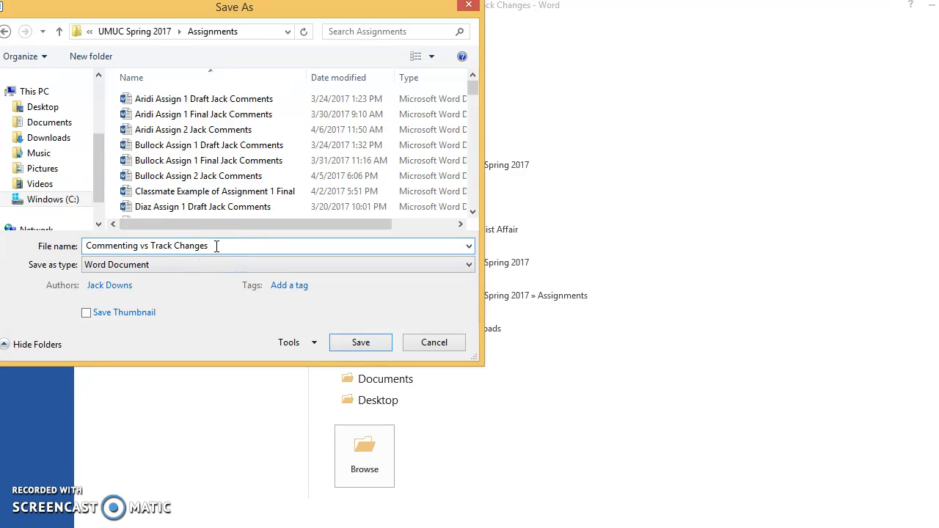
{"action": "type", "text": "Jack Comments"}
{"action": "left_click", "coordinate": [361, 342]}
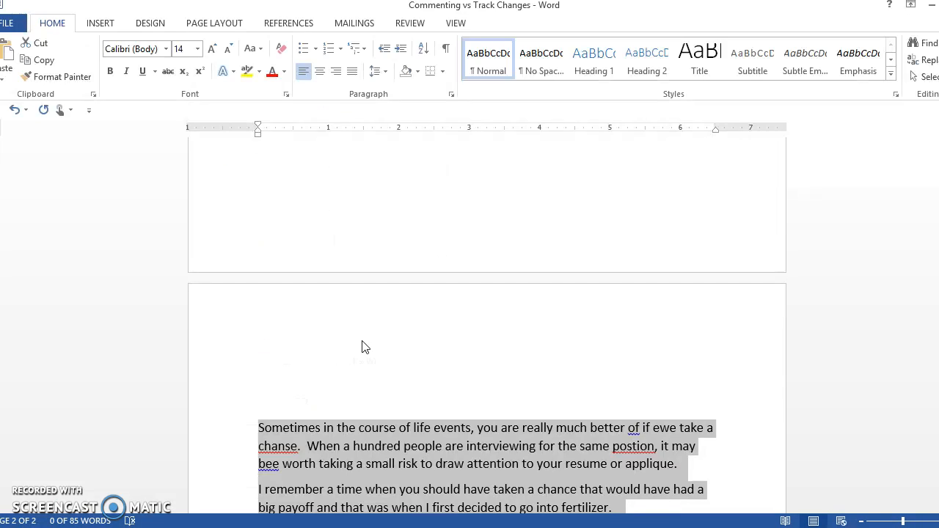
Step: Show comments and add a comment reading "Off?" to the word "of" in the first sentence on page 2
{"action": "left_click_drag", "start_coordinate": [938, 300], "coordinate": [938, 331]}
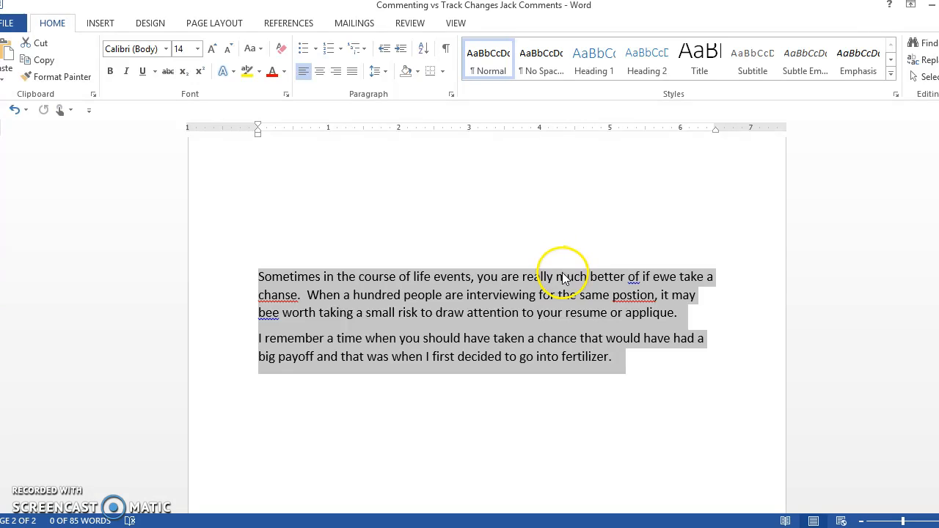
{"action": "left_click", "coordinate": [636, 277]}
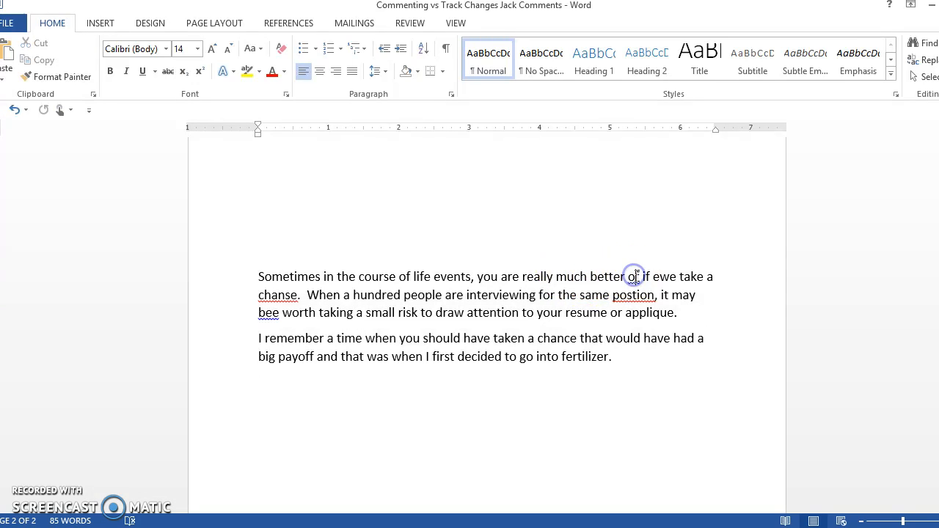
{"action": "left_click", "coordinate": [411, 24]}
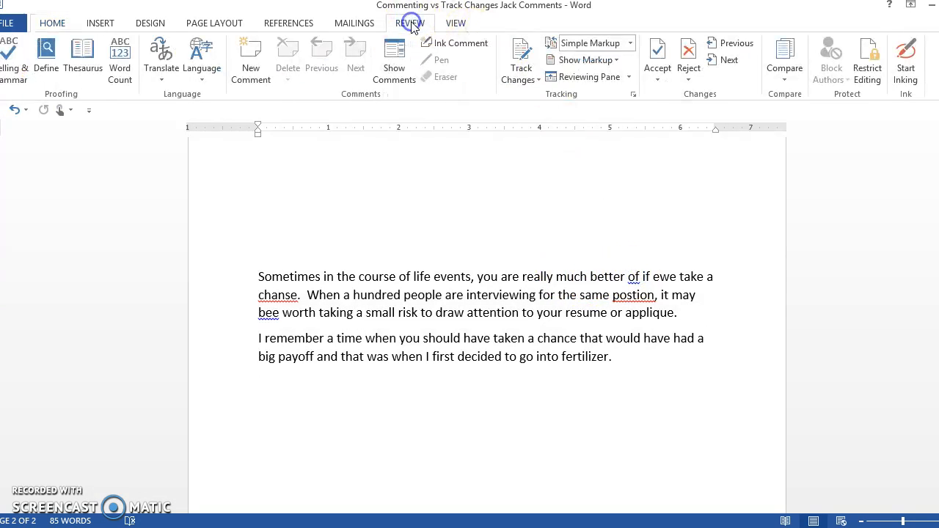
{"action": "left_click", "coordinate": [394, 62]}
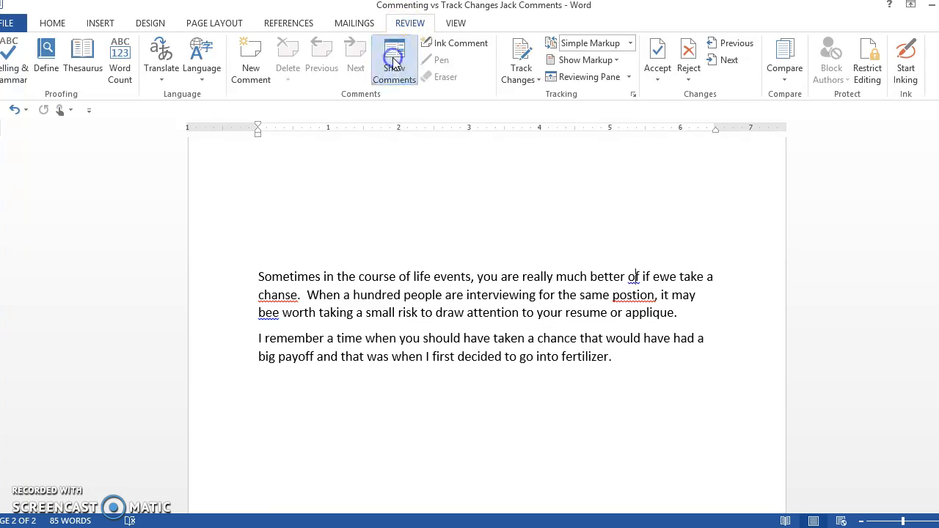
{"action": "left_click", "coordinate": [251, 72]}
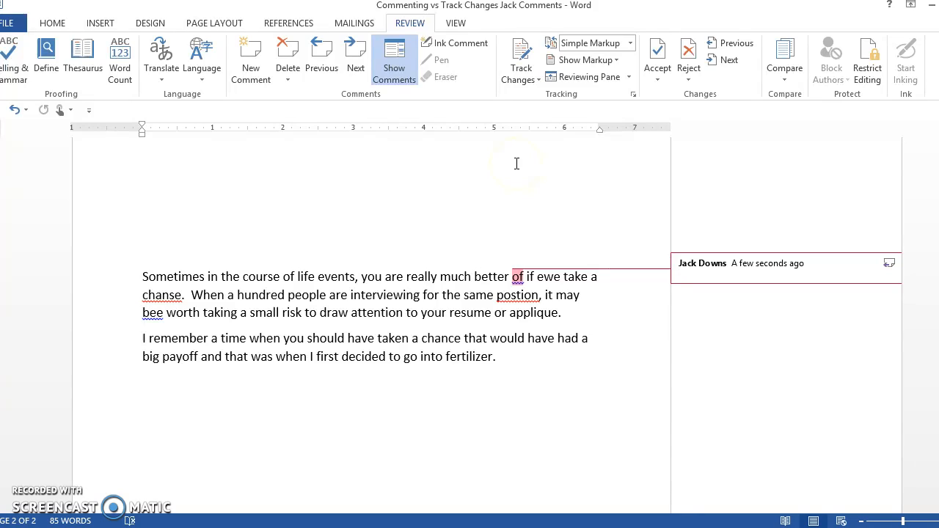
{"action": "type", "text": "o"}
{"action": "type", "text": "ff/"}
{"action": "type", "text": "?"}
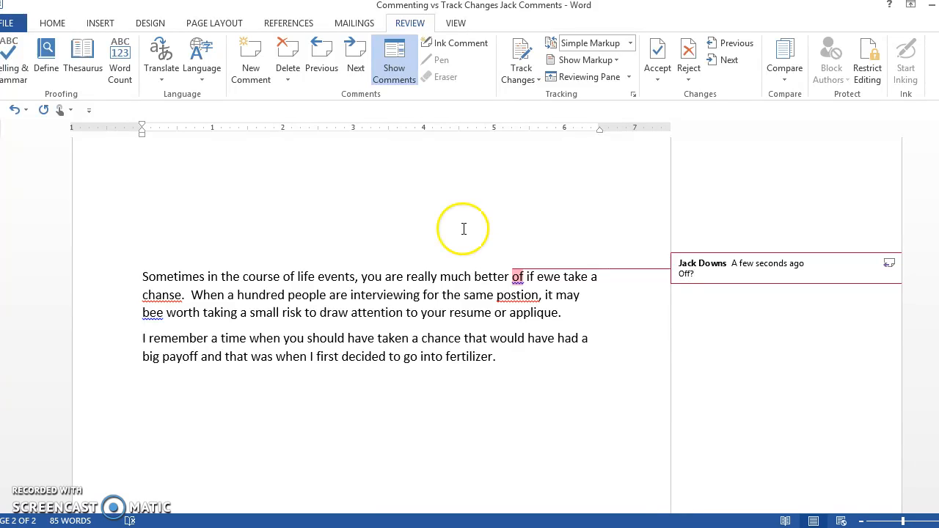
{"action": "double_click", "coordinate": [549, 278]}
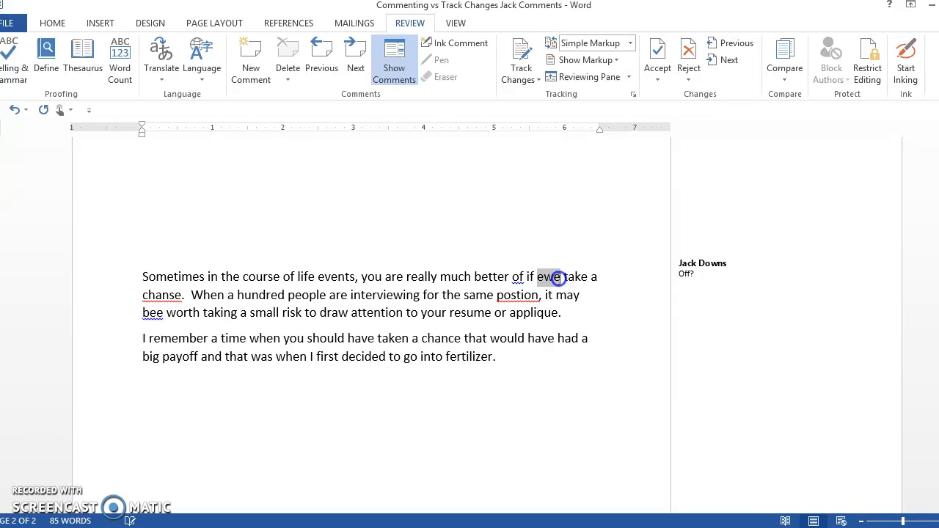
{"action": "type", "text": "yo"}
{"action": "key", "text": "BackSpace"}
{"action": "key", "text": "BackSpace"}
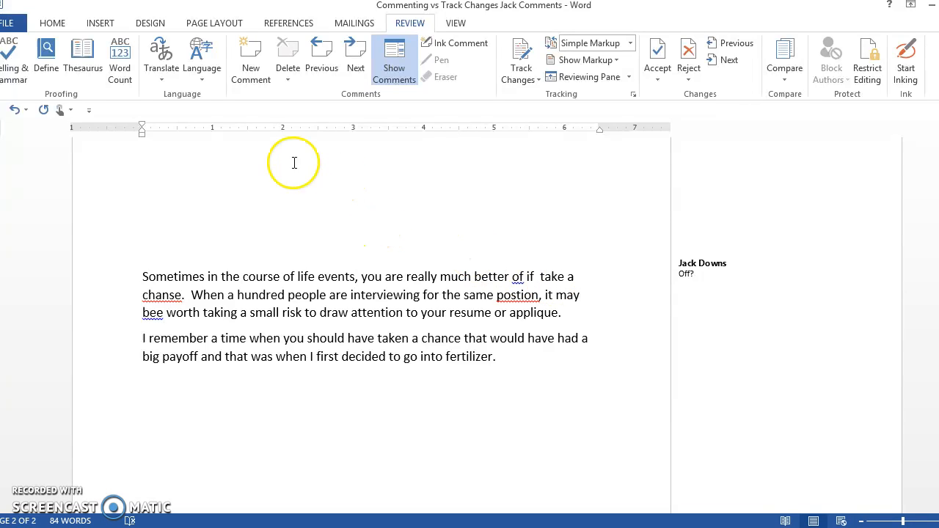
{"action": "left_click", "coordinate": [16, 112]}
{"action": "left_click", "coordinate": [16, 111]}
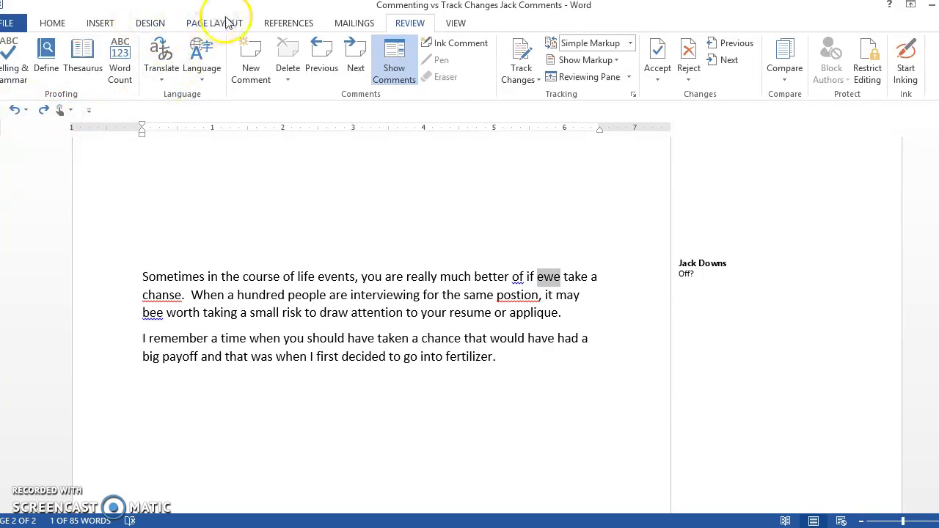
Step: Add a comment with the text "you" to the word "ewe" in the first sentence
{"action": "left_click", "coordinate": [248, 53]}
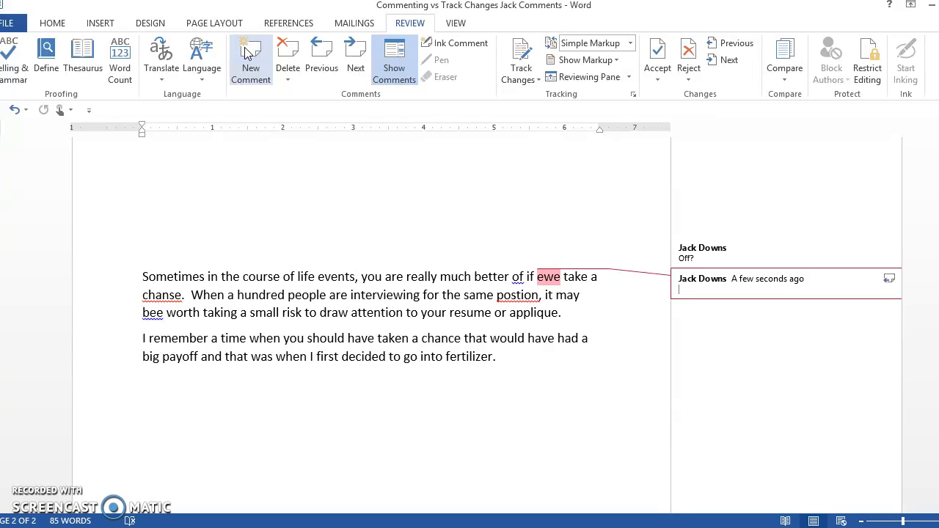
{"action": "double_click", "coordinate": [246, 52]}
{"action": "type", "text": "you"}
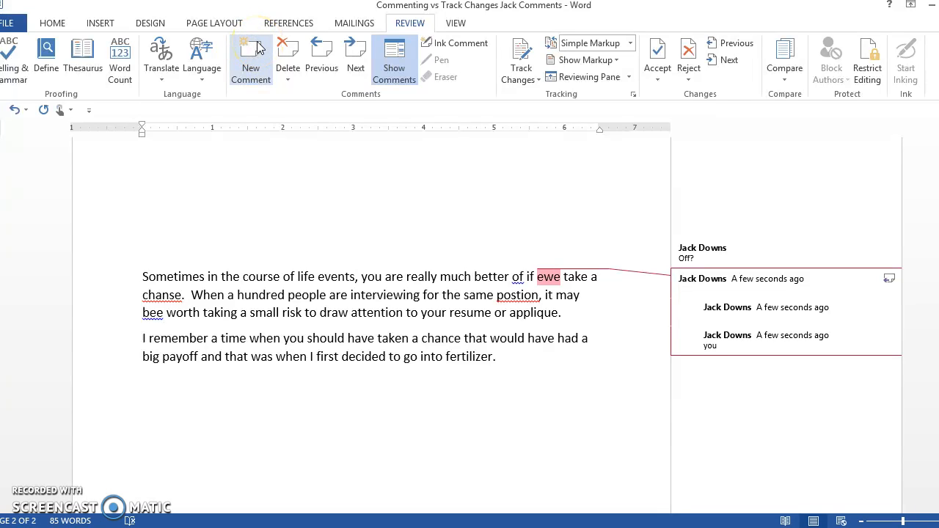
{"action": "key", "text": "Escape"}
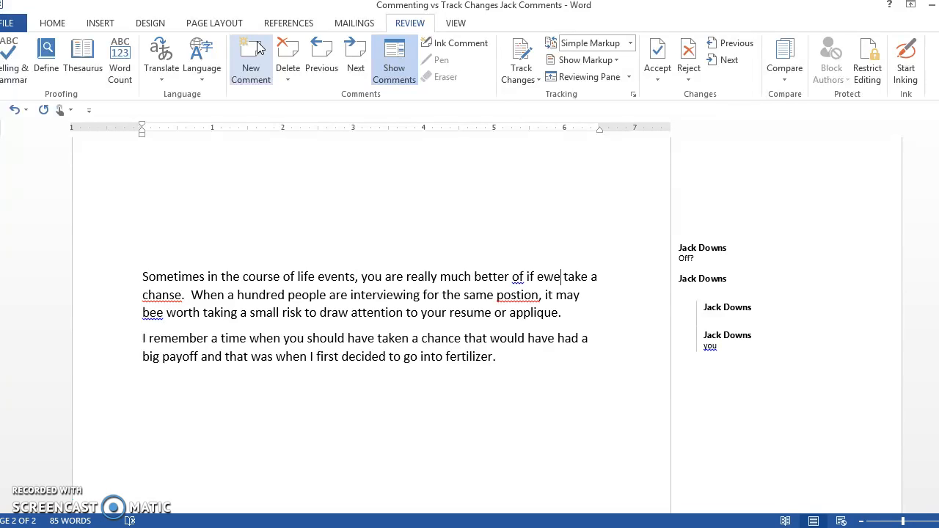
Step: Undo the extra nested replies on "ewe" and make its single comment read "You?"
{"action": "left_click", "coordinate": [14, 110]}
{"action": "left_click", "coordinate": [14, 110]}
{"action": "left_click", "coordinate": [14, 109]}
{"action": "left_click", "coordinate": [12, 110]}
{"action": "left_click", "coordinate": [12, 110]}
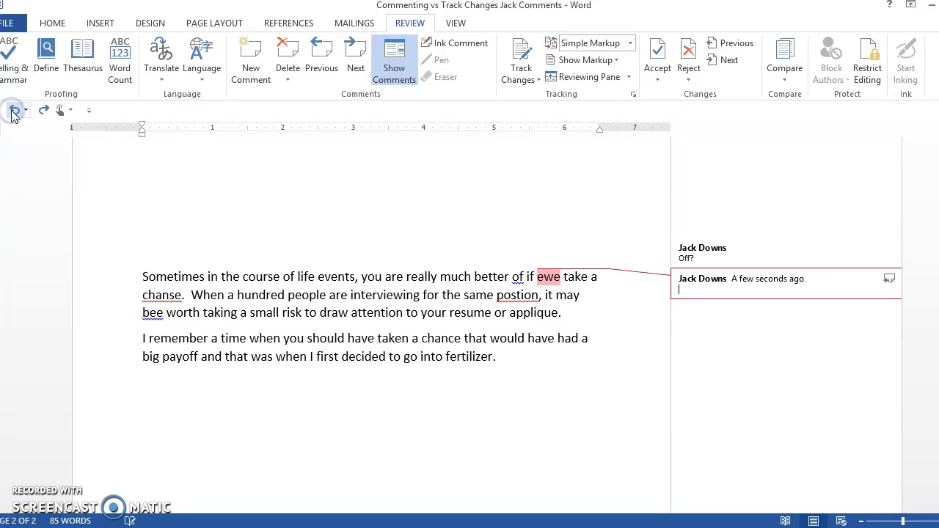
{"action": "left_click", "coordinate": [43, 109]}
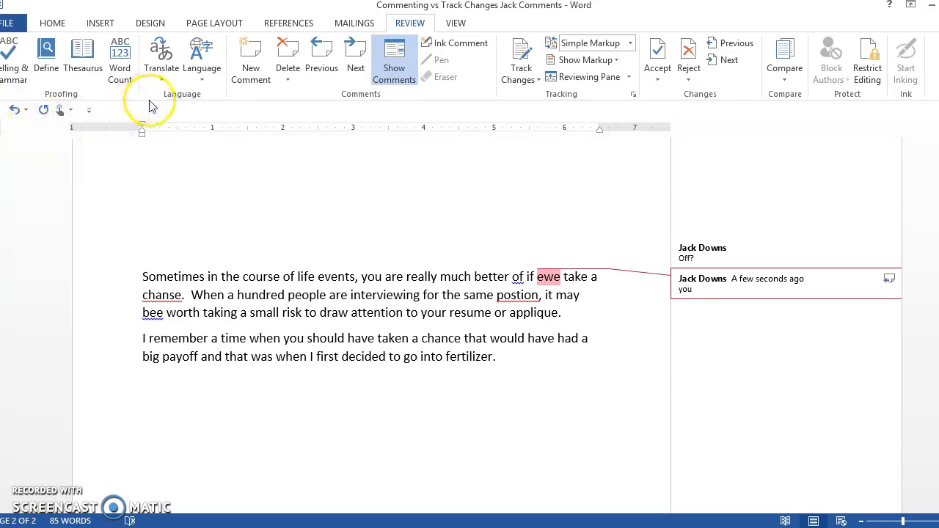
{"action": "type", "text": "?"}
Step: Add a comment reading "Spelling?" to the misspelled word "chanse"
{"action": "left_click", "coordinate": [166, 296]}
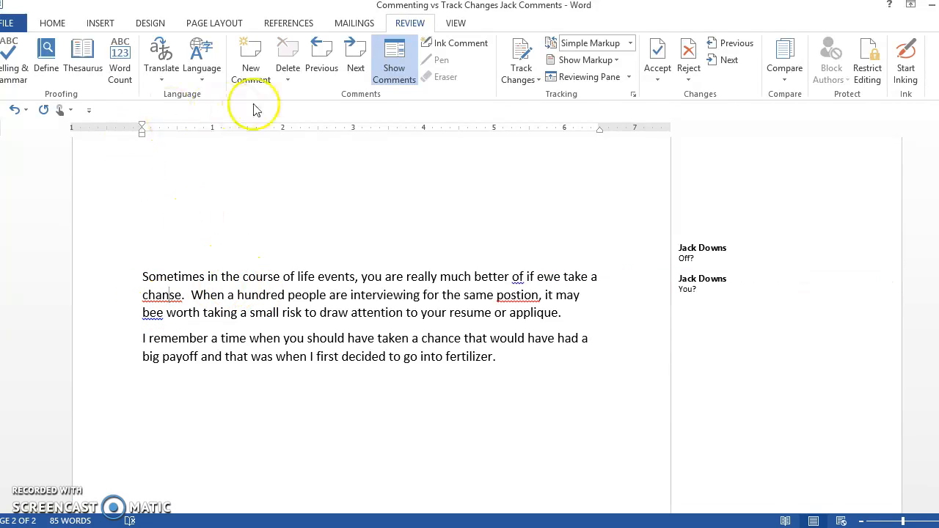
{"action": "left_click", "coordinate": [250, 73]}
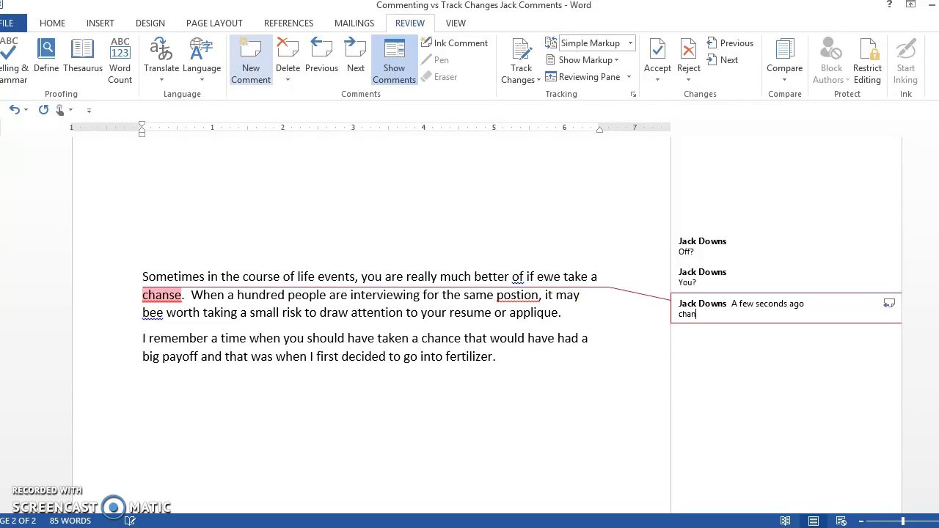
{"action": "type", "text": "chance?"}
{"action": "key", "text": "BackSpace"}
{"action": "key", "text": "BackSpace"}
{"action": "key", "text": "BackSpace"}
{"action": "key", "text": "BackSpace"}
{"action": "key", "text": "BackSpace"}
{"action": "key", "text": "BackSpace"}
{"action": "key", "text": "BackSpace"}
{"action": "type", "text": "spelling?"}
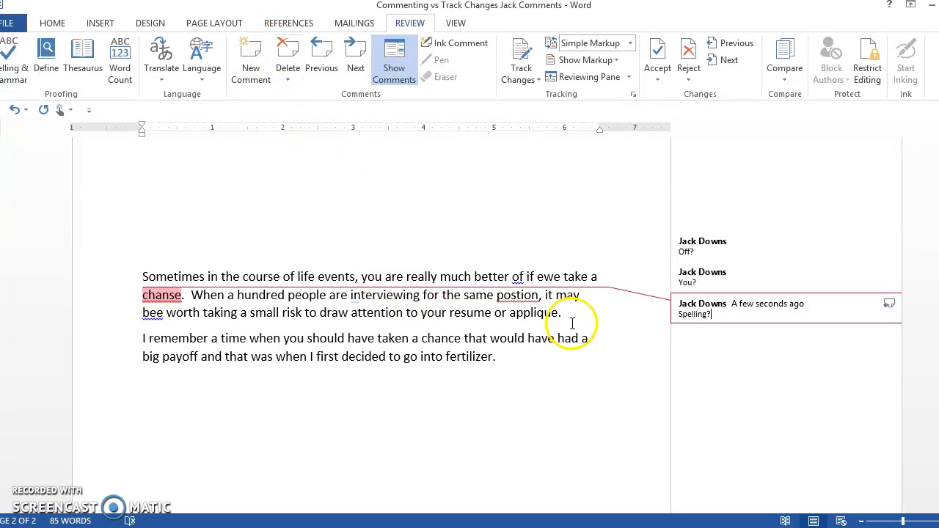
Step: Add a comment containing only "?" to the misspelled word "postion", leaving the word's spelling uncorrected
{"action": "left_click", "coordinate": [492, 293]}
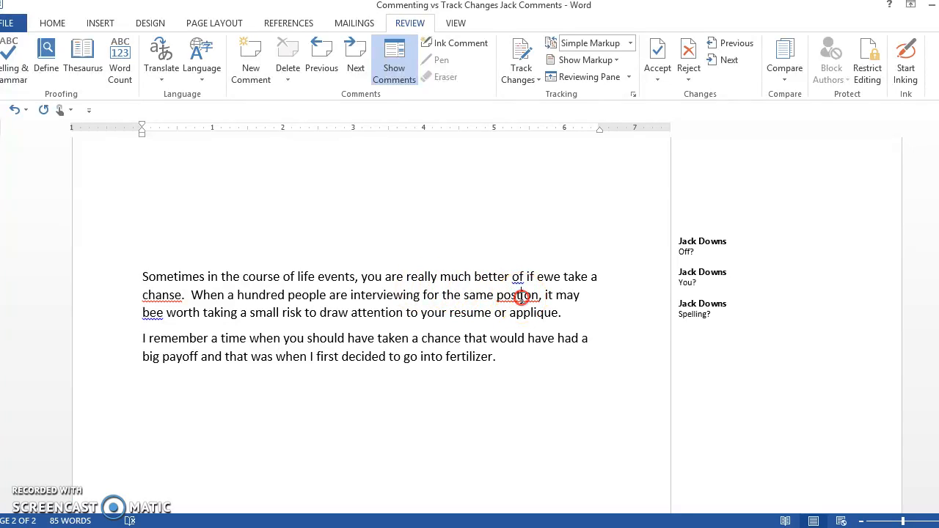
{"action": "right_click", "coordinate": [522, 297]}
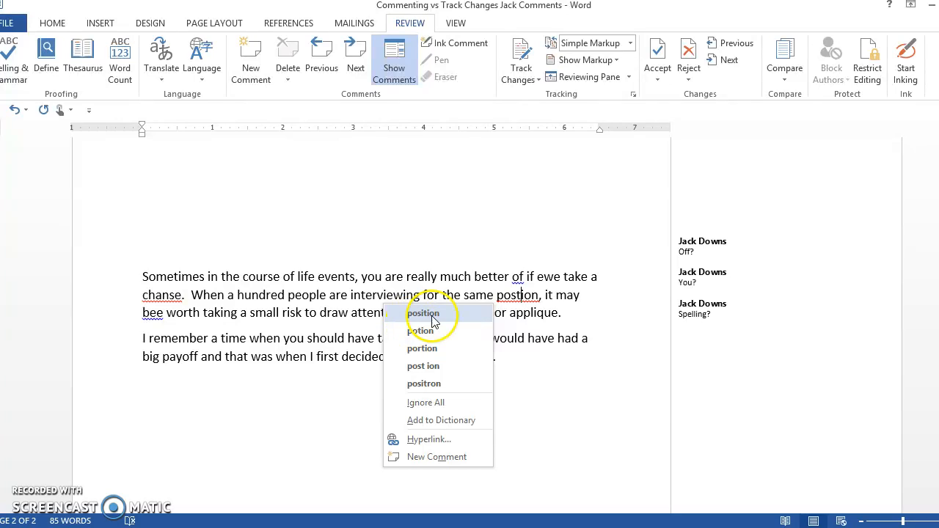
{"action": "key", "text": "Escape"}
{"action": "left_click", "coordinate": [250, 66]}
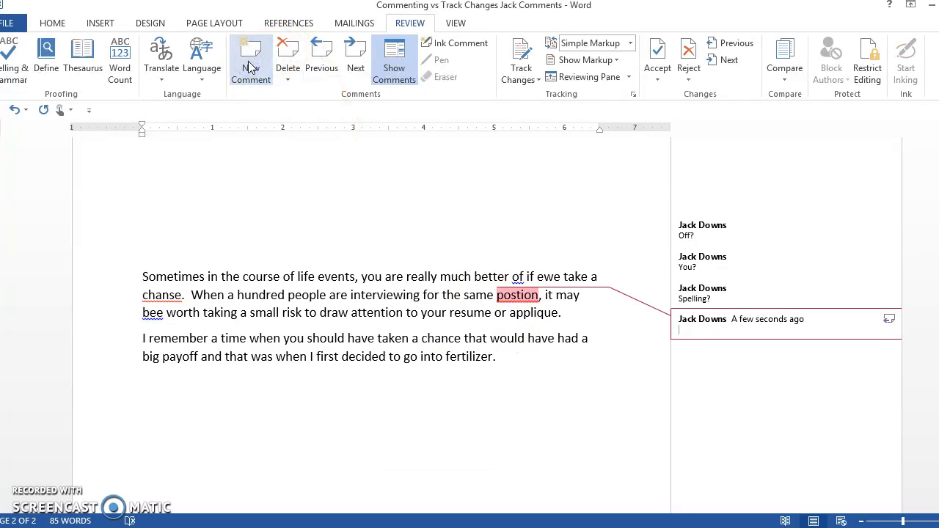
{"action": "type", "text": "?"}
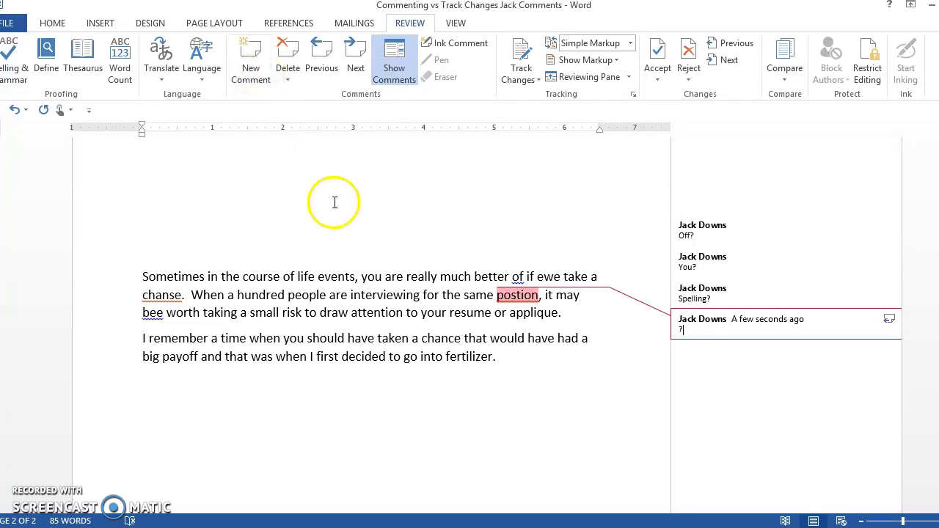
{"action": "left_click", "coordinate": [507, 306]}
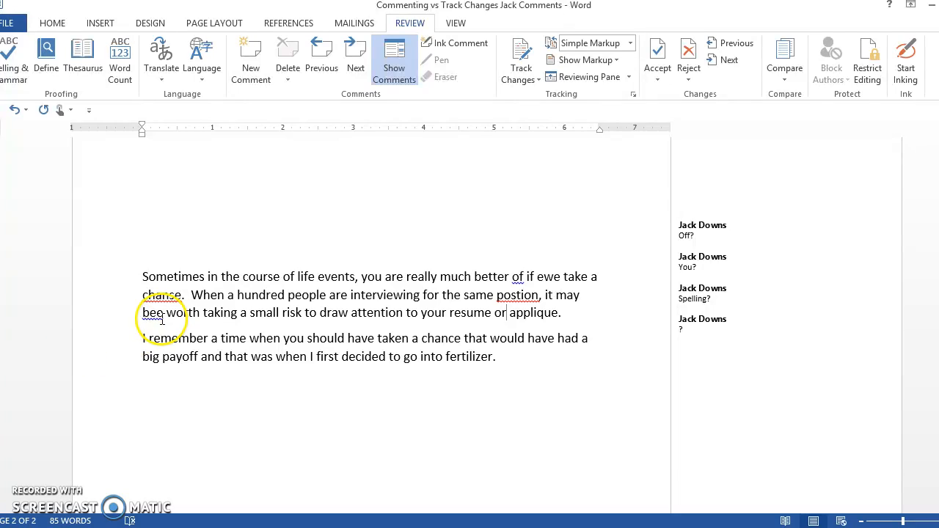
Step: Add a comment reading "Be?" to the word "bee" and a comment reading "? application?" to the word "applique"
{"action": "left_click", "coordinate": [247, 71]}
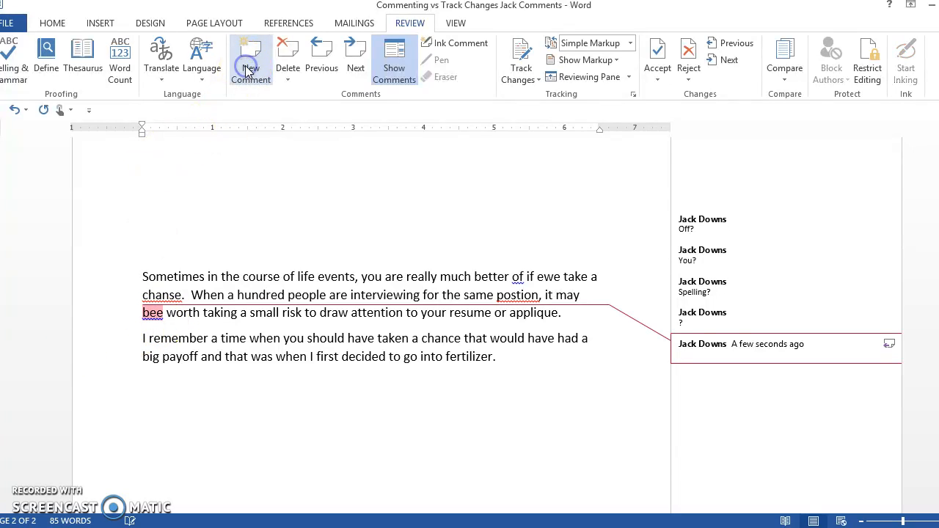
{"action": "type", "text": "be?"}
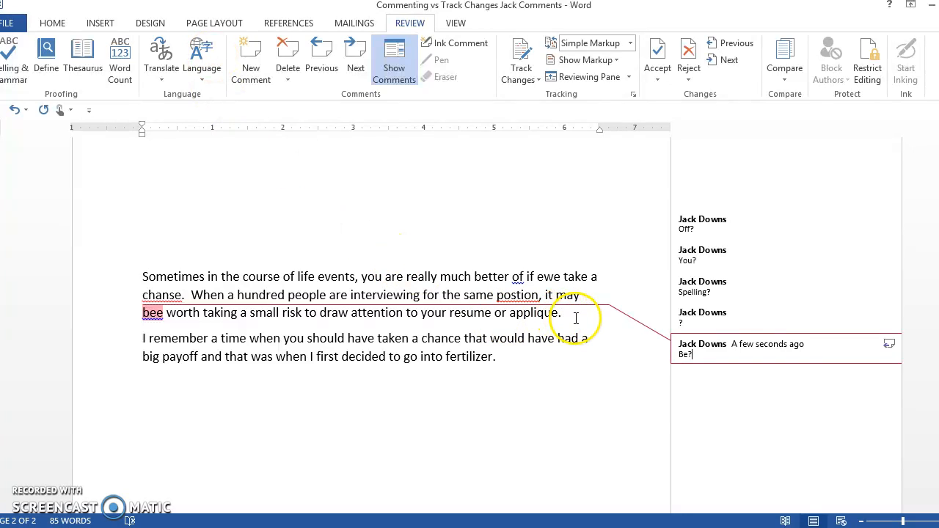
{"action": "left_click", "coordinate": [535, 313]}
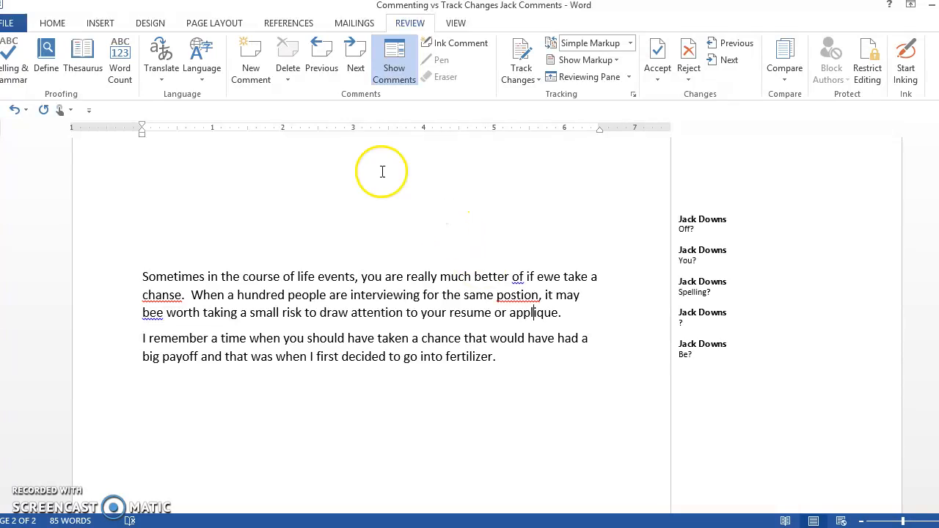
{"action": "left_click", "coordinate": [257, 70]}
{"action": "type", "text": "?"}
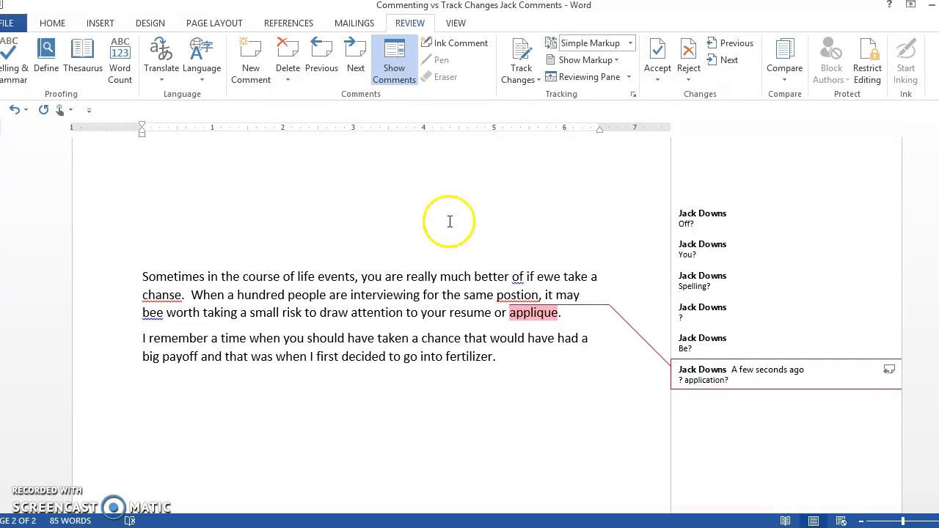
{"action": "left_click", "coordinate": [529, 367]}
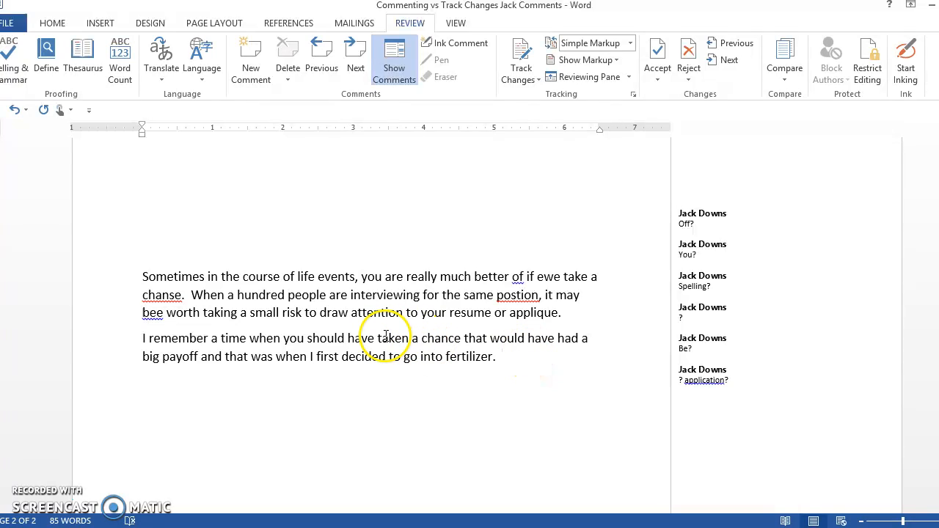
Step: Add a comment reading "Person switch. Why?" to the word "you" in the second paragraph
{"action": "left_click", "coordinate": [304, 337]}
{"action": "left_click", "coordinate": [254, 69]}
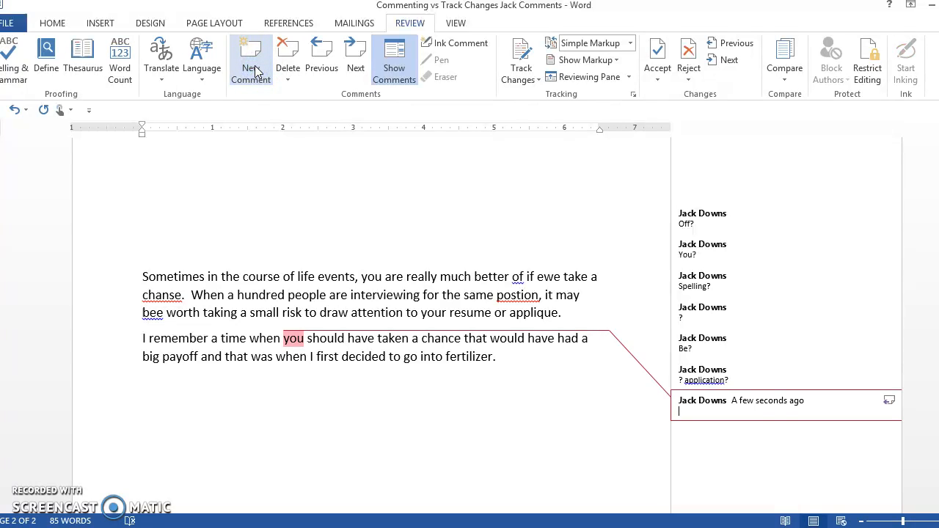
{"action": "type", "text": "Person switch"}
{"action": "key", "text": "BackSpace"}
{"action": "type", "text": "ch"}
{"action": "left_click", "coordinate": [522, 352]}
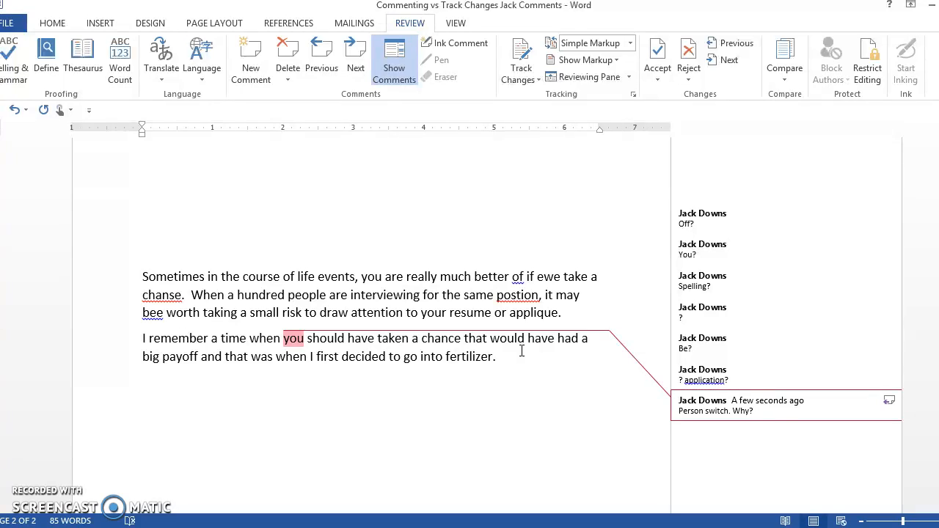
Step: Add a comment reading "I have no idea what this means." to "fertilizer" at the end of the second paragraph
{"action": "left_click", "coordinate": [504, 358]}
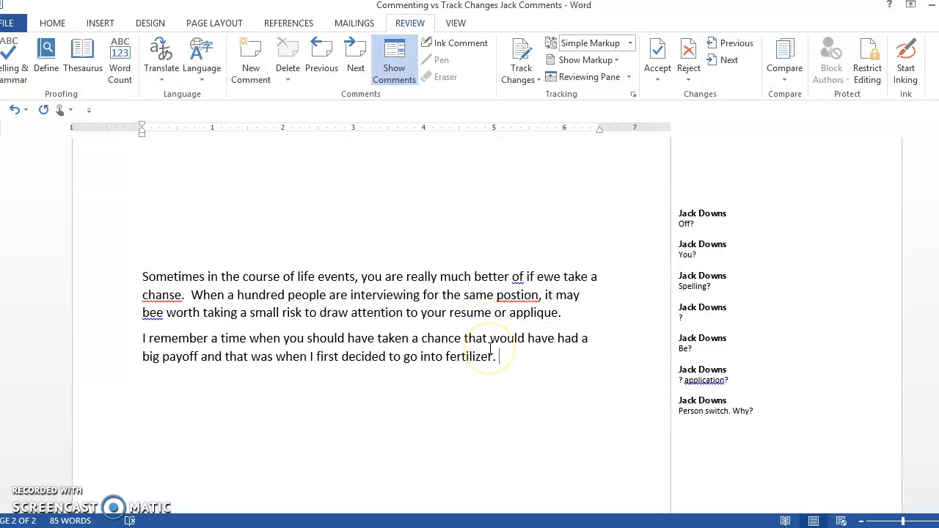
{"action": "left_click", "coordinate": [246, 66]}
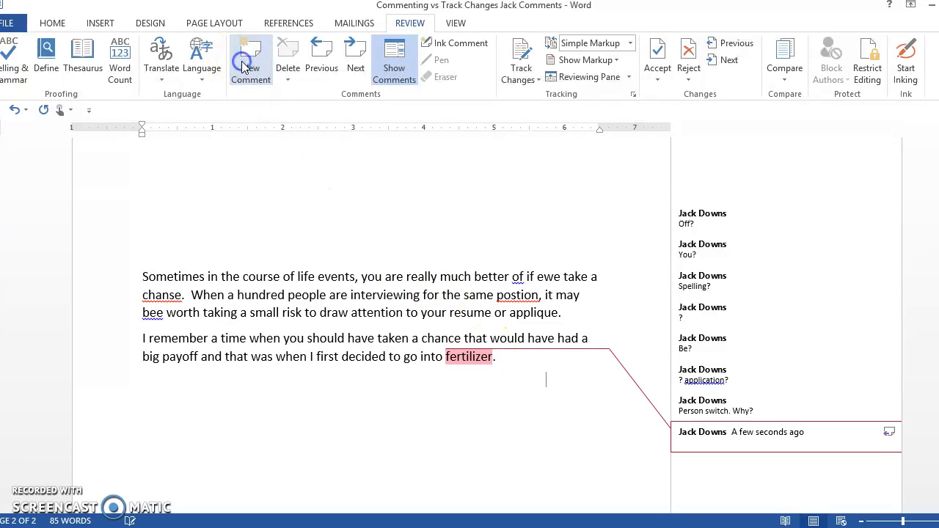
{"action": "left_click", "coordinate": [499, 180]}
{"action": "type", "text": "I h"}
{"action": "left_click", "coordinate": [729, 435]}
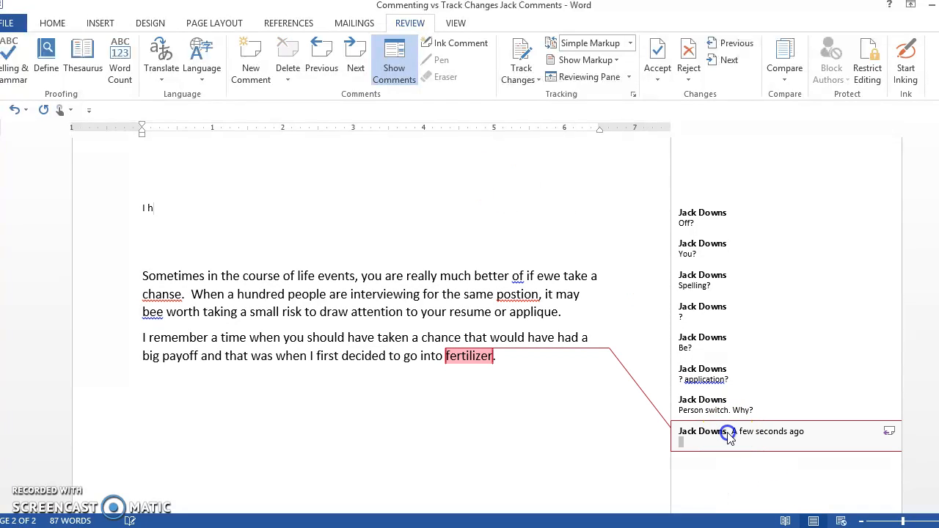
{"action": "type", "text": "I have no idea what this means."}
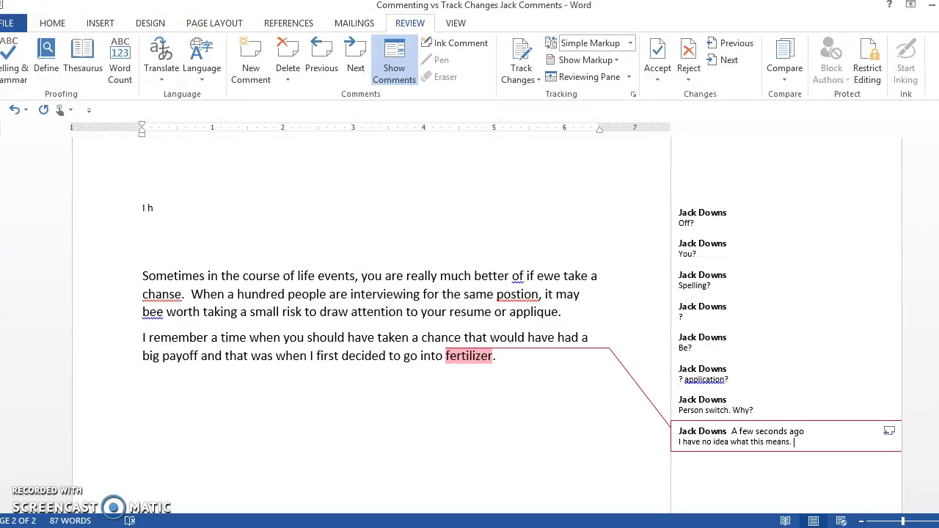
Step: Save the commented document under its existing name
{"action": "left_click", "coordinate": [9, 23]}
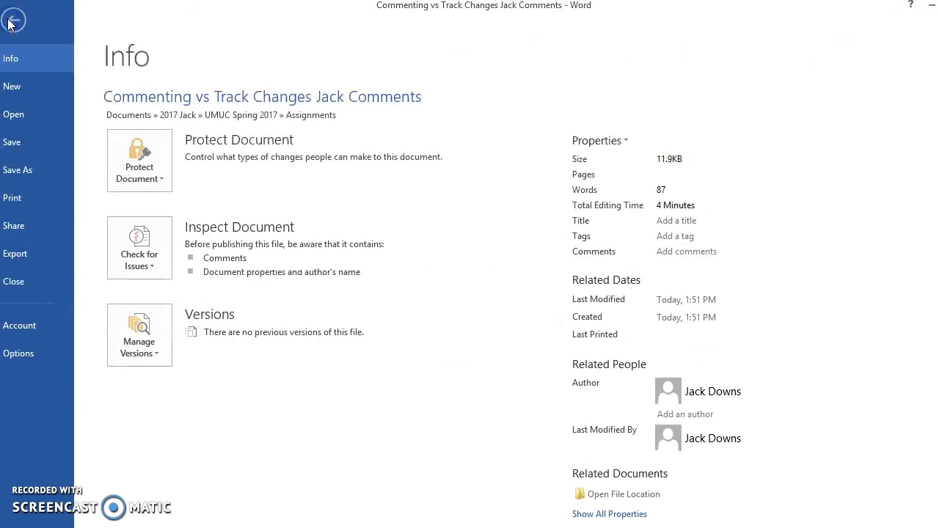
{"action": "left_click", "coordinate": [9, 23]}
{"action": "left_click", "coordinate": [11, 24]}
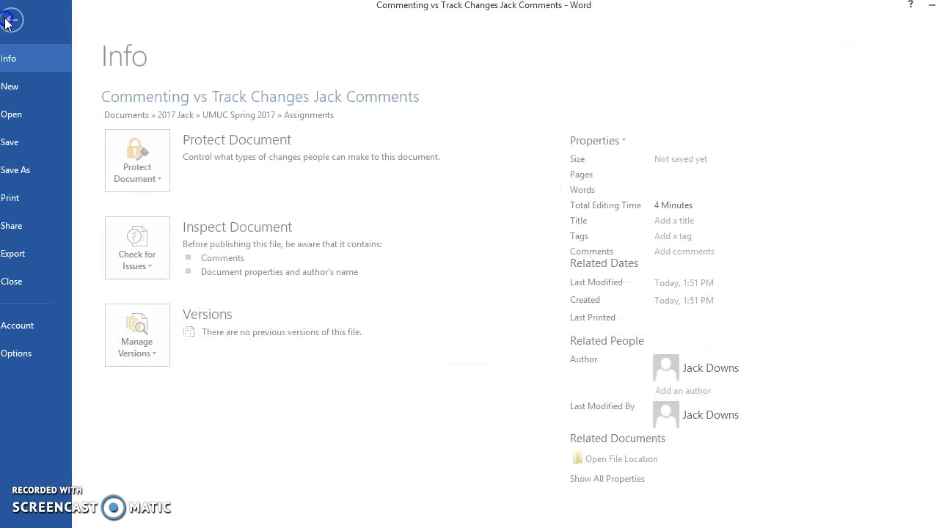
{"action": "left_click", "coordinate": [14, 143]}
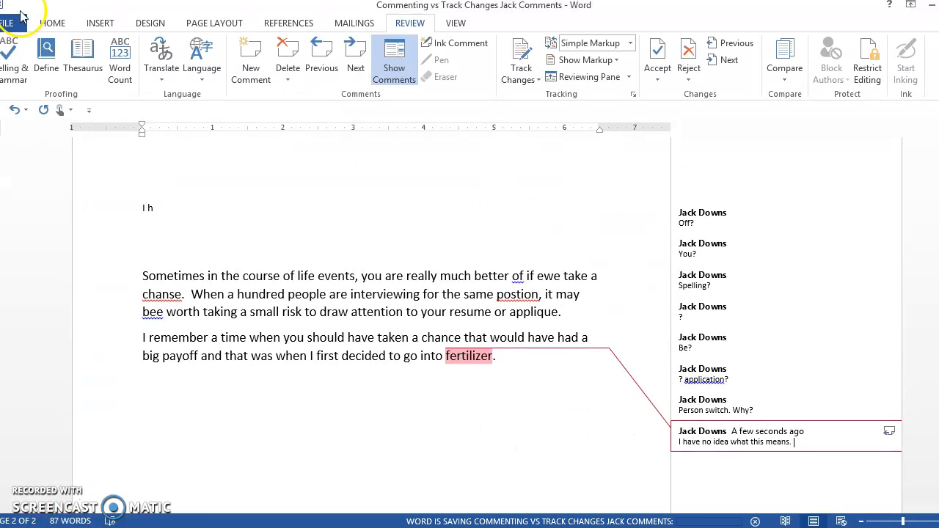
Step: Open the recent original document "Commenting vs Track Changes"
{"action": "left_click", "coordinate": [6, 23]}
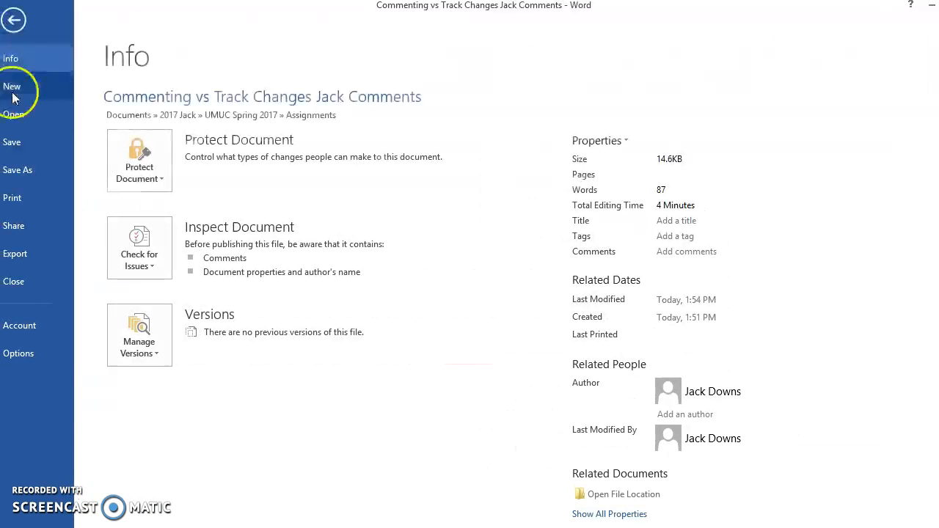
{"action": "left_click", "coordinate": [14, 115]}
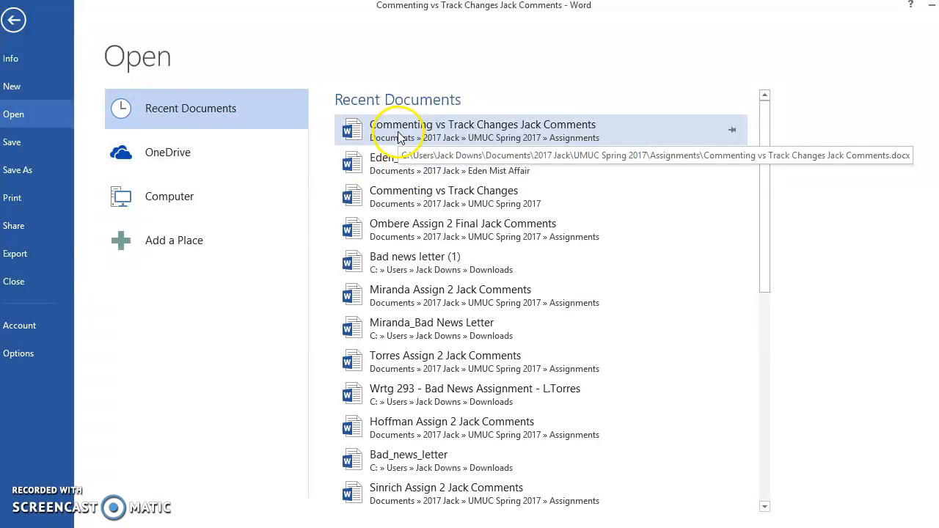
{"action": "left_click", "coordinate": [402, 191]}
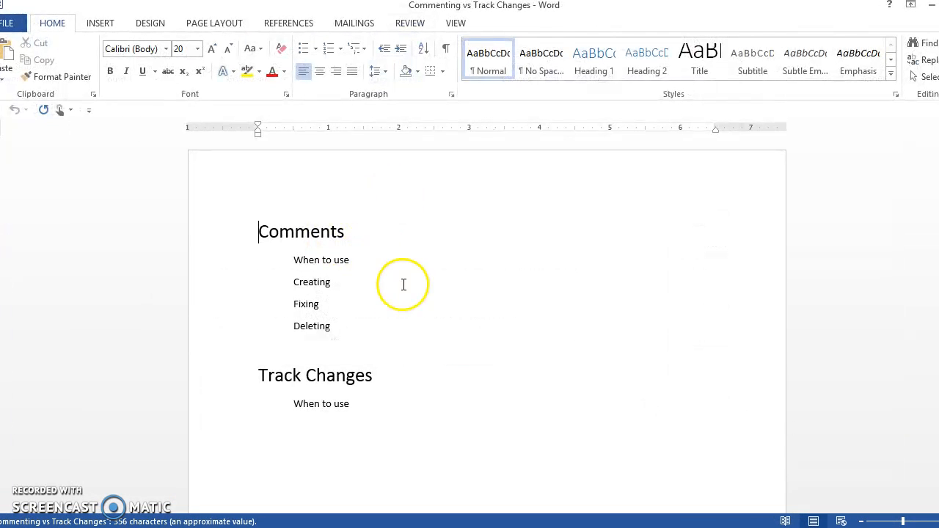
Step: Set the review display to All Markup, with Track Changes switched on
{"action": "left_click_drag", "start_coordinate": [938, 173], "coordinate": [938, 182]}
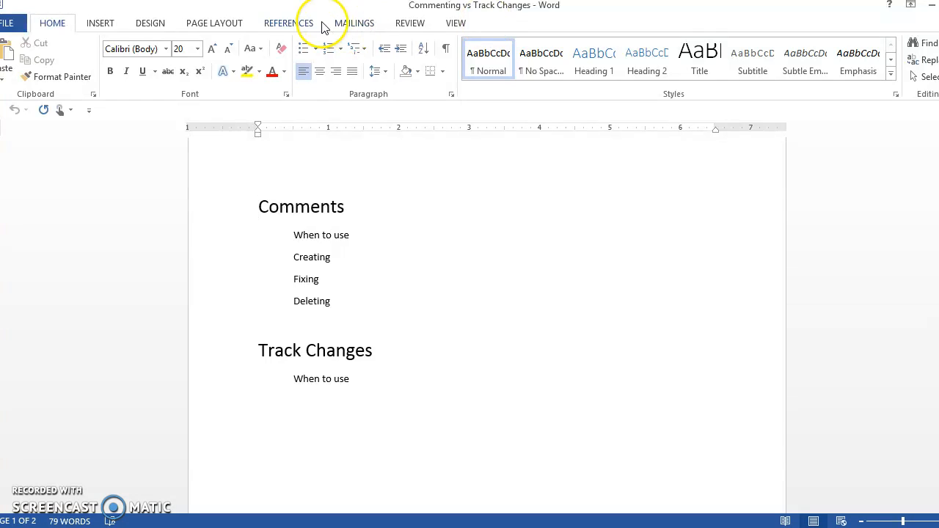
{"action": "left_click", "coordinate": [409, 22]}
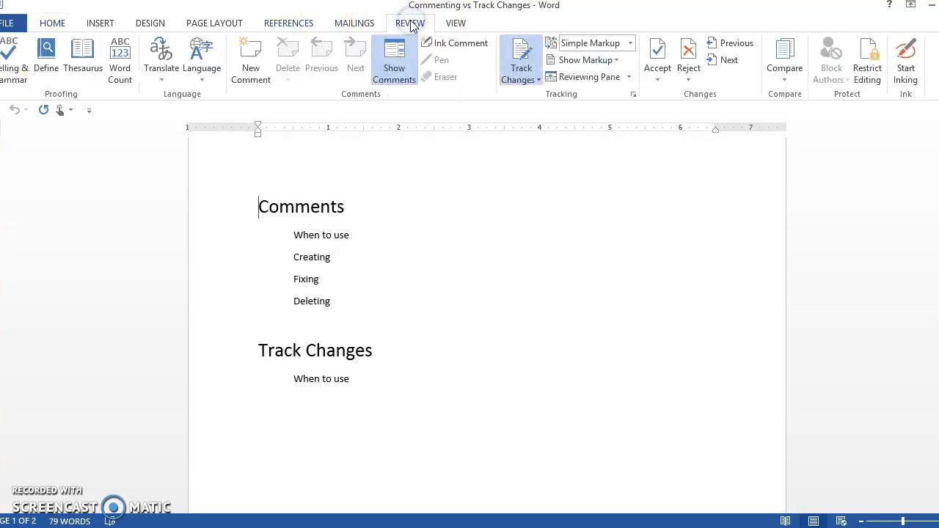
{"action": "left_click", "coordinate": [522, 56]}
{"action": "left_click", "coordinate": [630, 43]}
{"action": "left_click", "coordinate": [613, 77]}
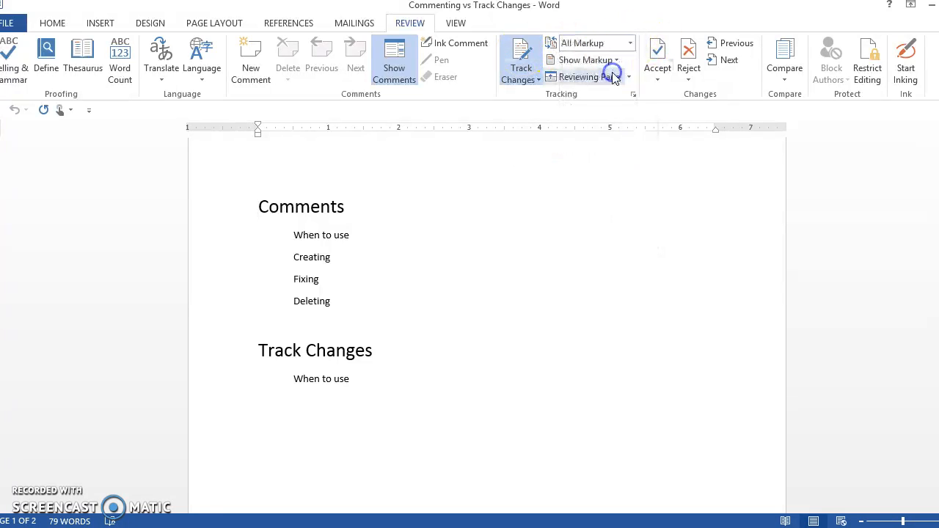
Step: Replace "of" with "off" as a tracked change in the sample paragraph's first sentence, and view the insertion's details
{"action": "left_click_drag", "start_coordinate": [938, 192], "coordinate": [938, 371]}
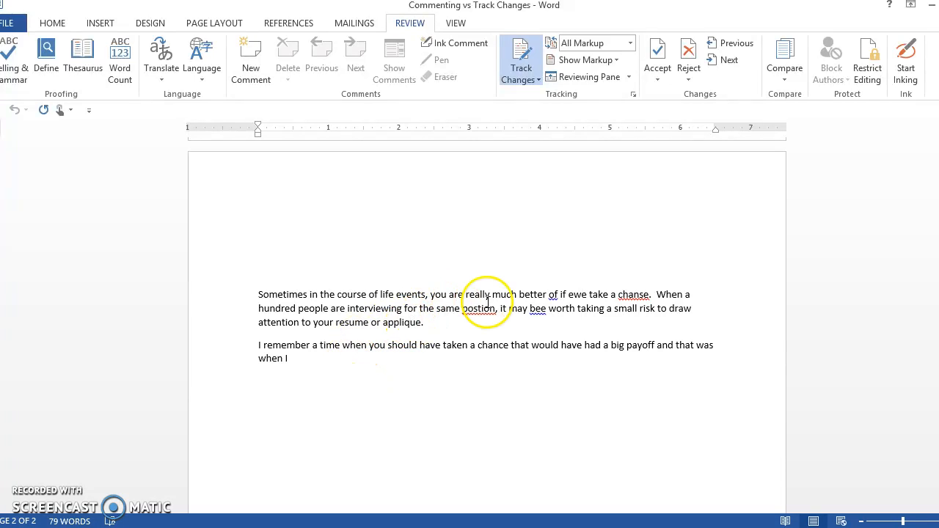
{"action": "left_click_drag", "start_coordinate": [549, 295], "coordinate": [559, 295]}
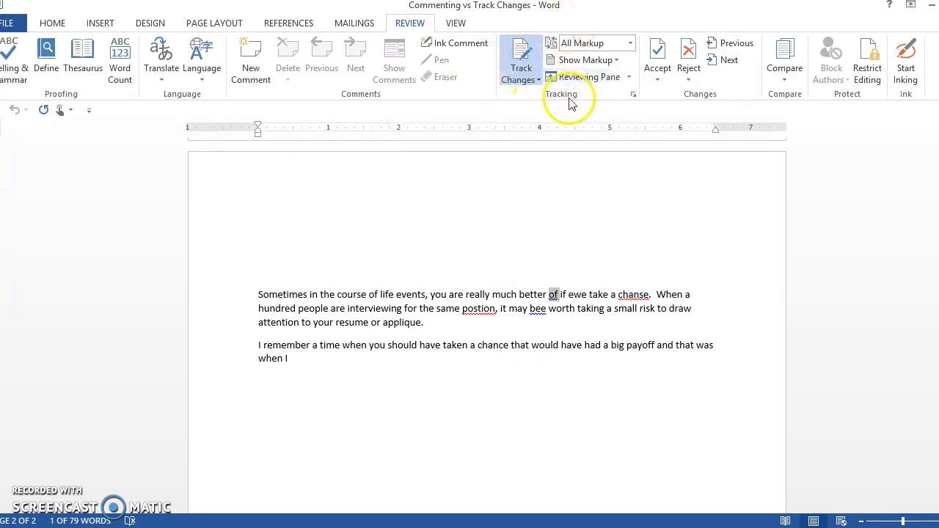
{"action": "type", "text": "off"}
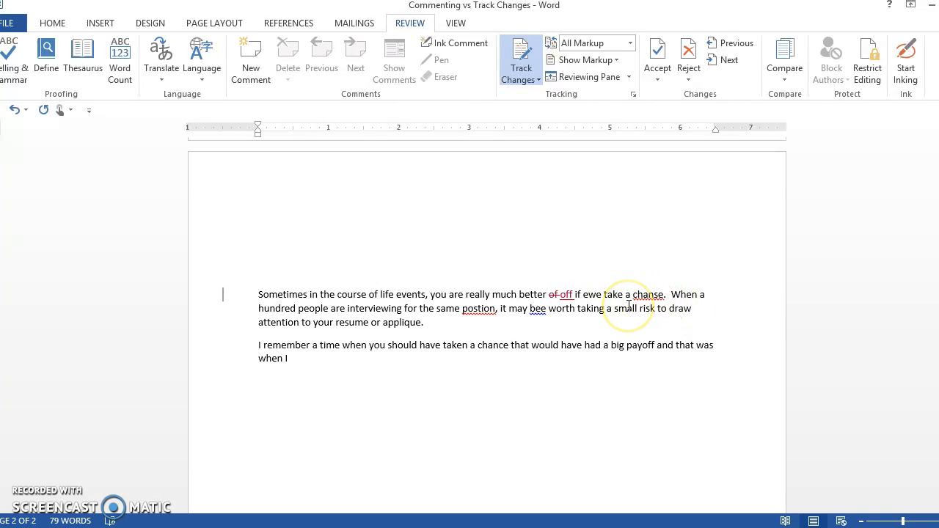
{"action": "right_click", "coordinate": [565, 297]}
{"action": "left_click", "coordinate": [509, 235]}
{"action": "mouse_move", "coordinate": [564, 297]}
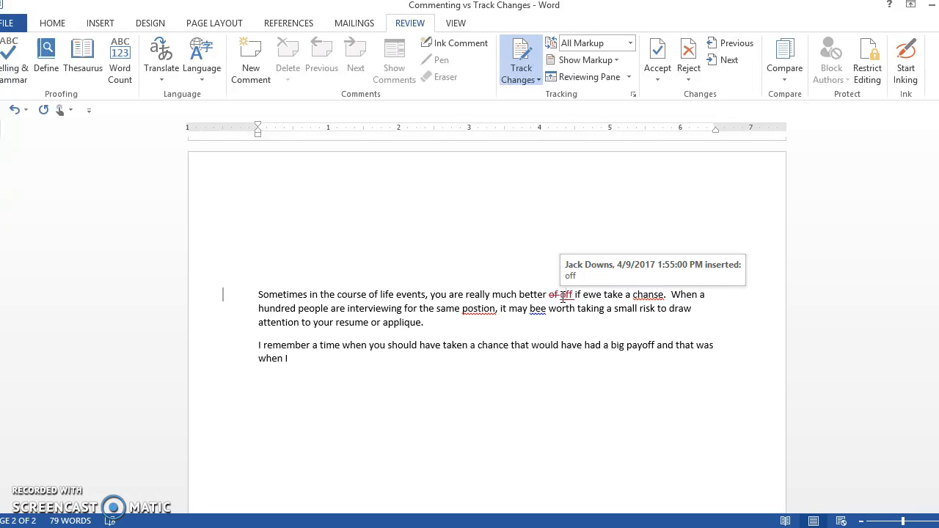
Step: Replace "ewe" with "you" as a tracked change in the first sentence
{"action": "double_click", "coordinate": [594, 294]}
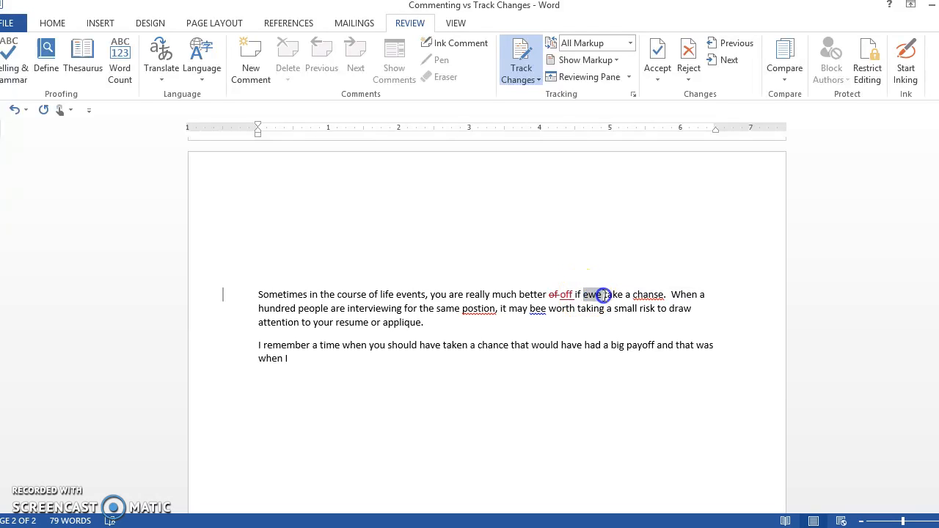
{"action": "type", "text": "you"}
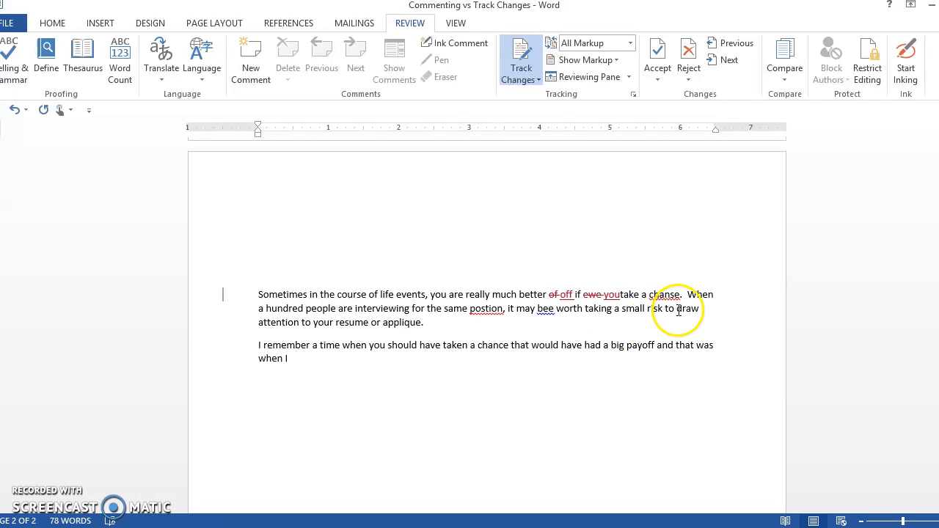
{"action": "left_click", "coordinate": [666, 295]}
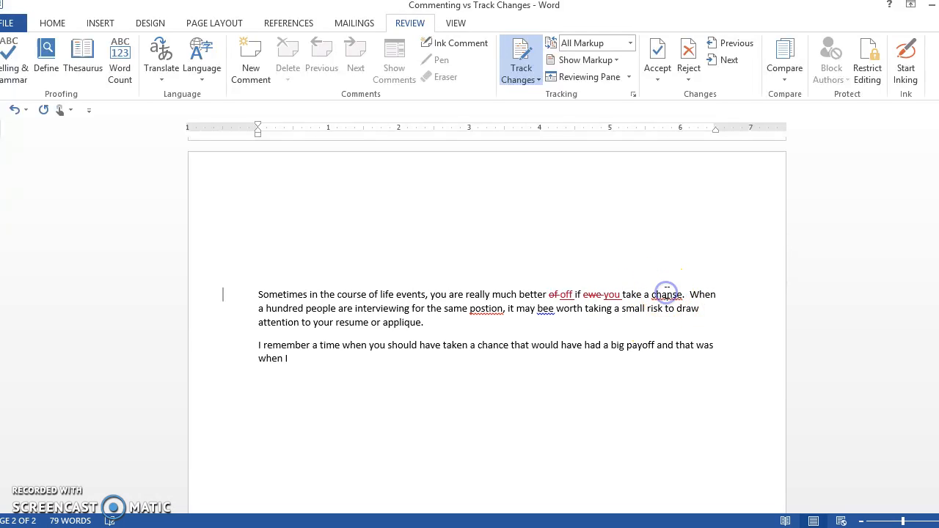
{"action": "type", "text": "chan"}
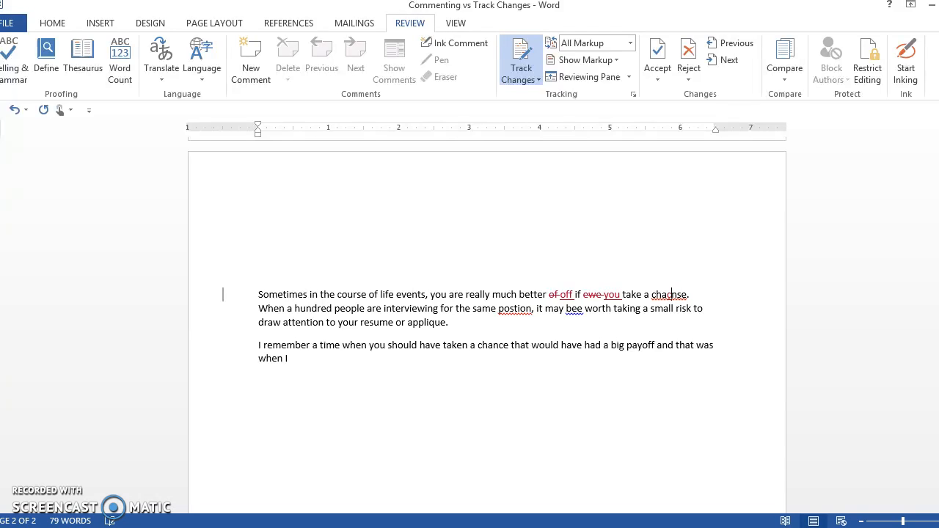
{"action": "key", "text": "BackSpace"}
Step: Replace the misspelled word "chanse" with "chance" as a tracked change
{"action": "left_click", "coordinate": [660, 294]}
{"action": "double_click", "coordinate": [660, 293]}
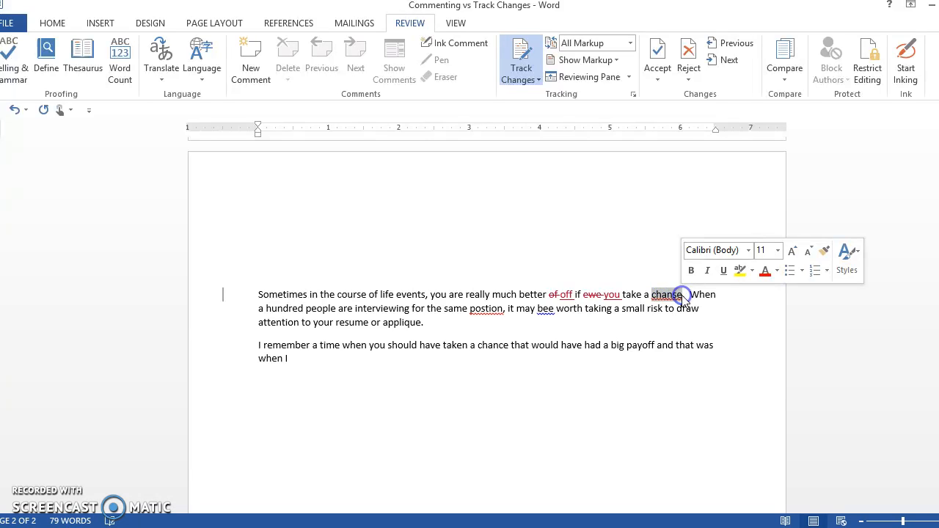
{"action": "type", "text": "chance"}
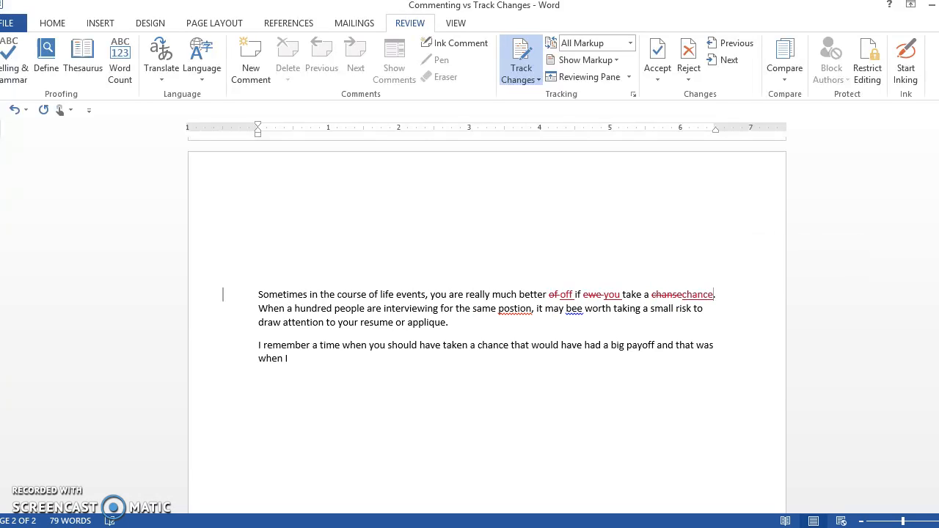
Step: Insert the missing "i" in "postion" as a tracked change so that the word reads "position"
{"action": "left_click", "coordinate": [520, 309]}
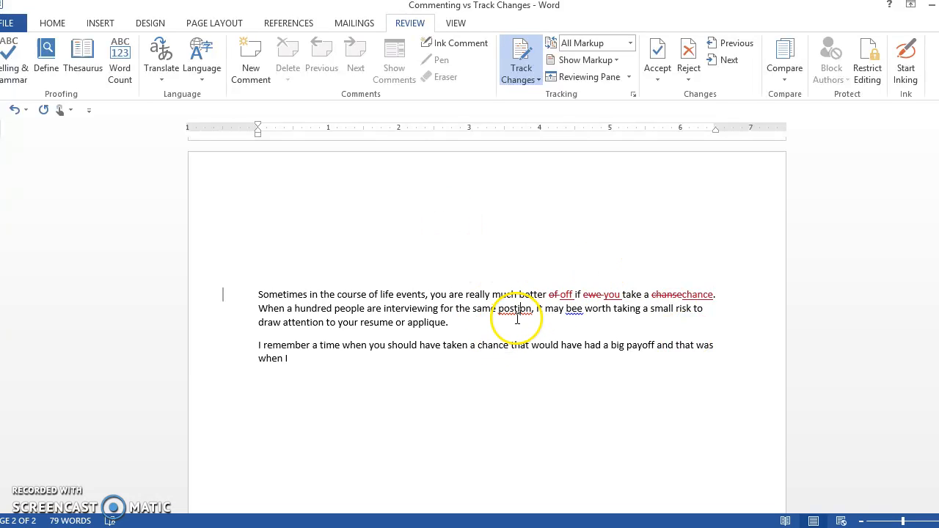
{"action": "left_click", "coordinate": [513, 310]}
{"action": "left_click", "coordinate": [514, 310]}
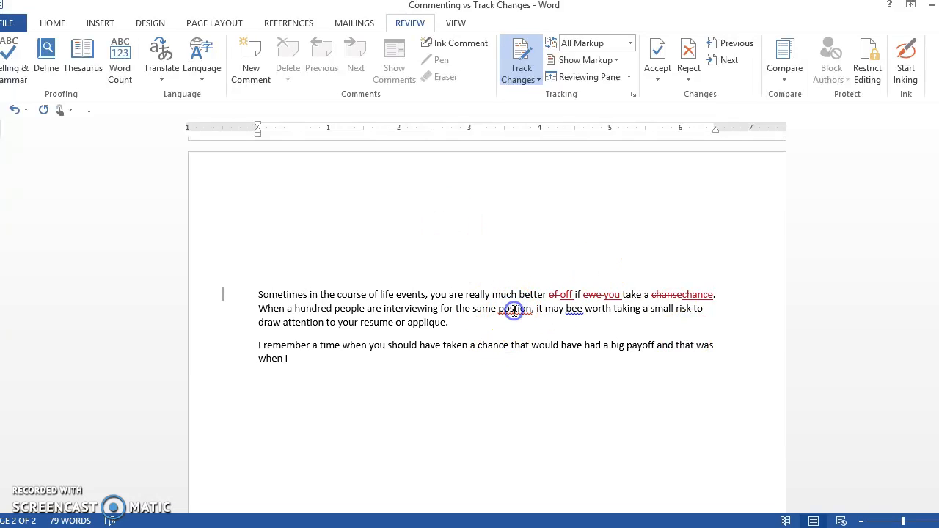
{"action": "type", "text": "i"}
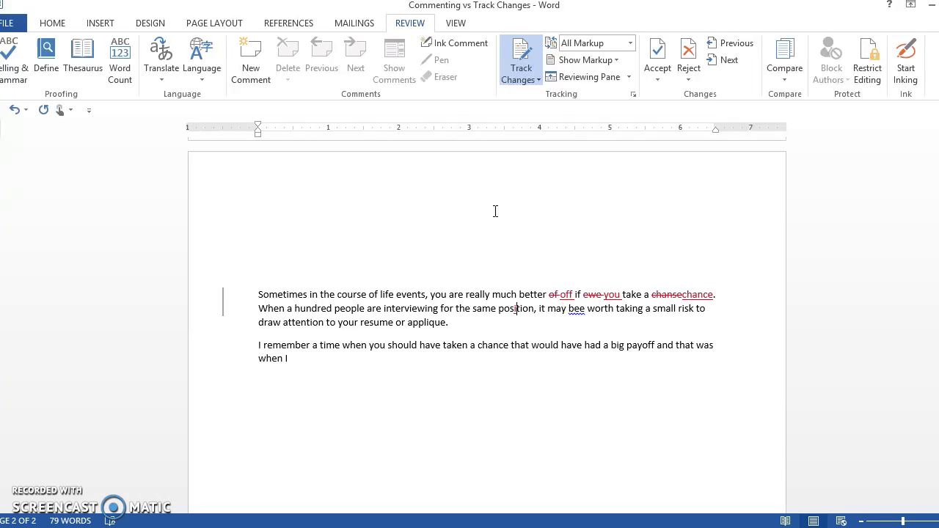
{"action": "left_click", "coordinate": [637, 311]}
{"action": "right_click", "coordinate": [697, 301]}
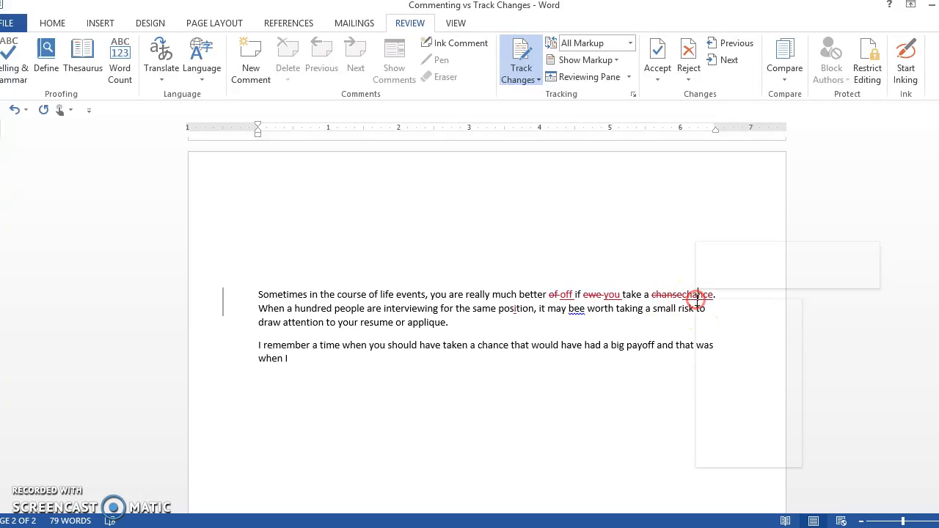
{"action": "left_click", "coordinate": [649, 258]}
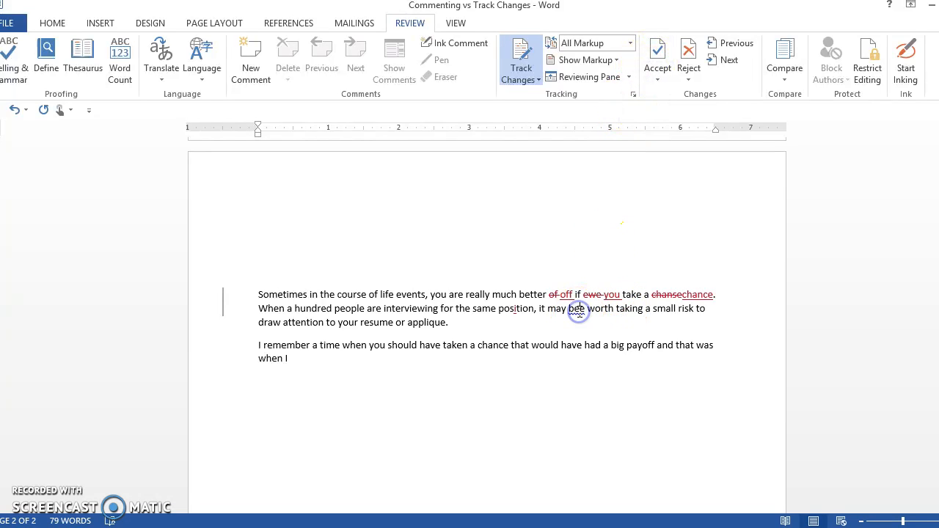
Step: Delete the extra "e" in "bee" as a tracked change so that the word reads "be"
{"action": "type", "text": "b"}
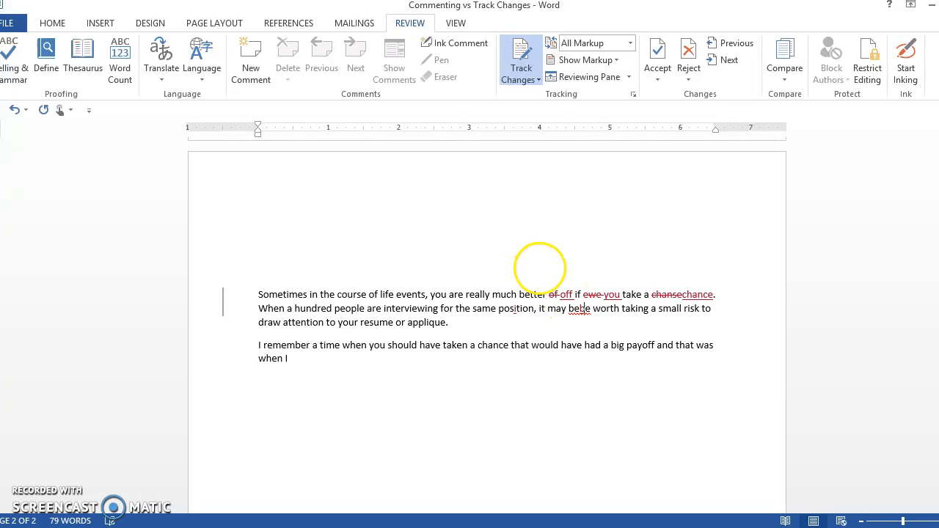
{"action": "key", "text": "BackSpace"}
{"action": "key", "text": "BackSpace"}
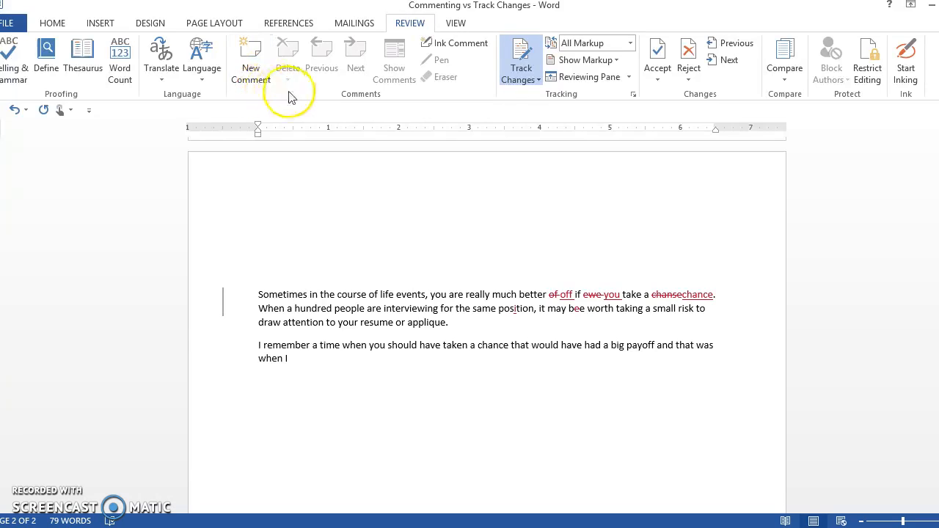
Step: Replace "applique" with "application" as a tracked change at the end of the first paragraph, and view the deletion's details
{"action": "left_click_drag", "start_coordinate": [429, 323], "coordinate": [446, 327]}
{"action": "type", "text": "cation"}
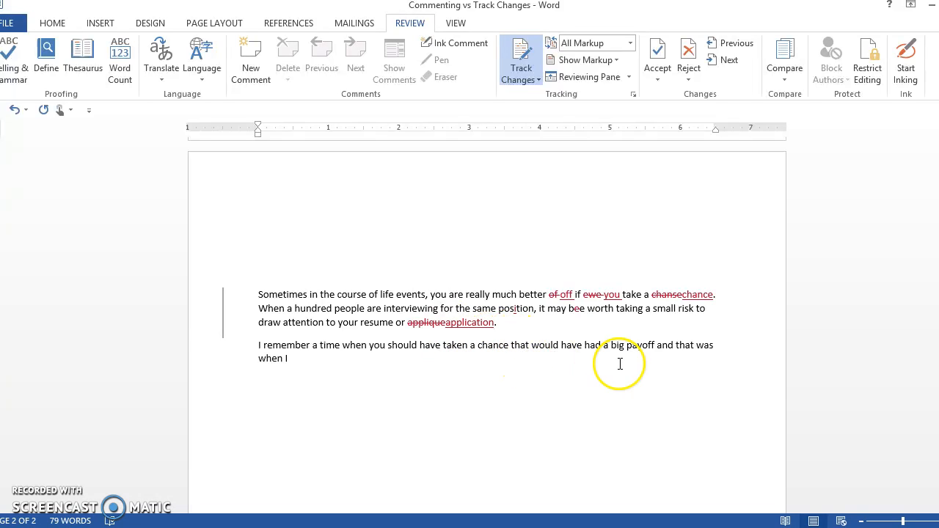
{"action": "left_click", "coordinate": [290, 359]}
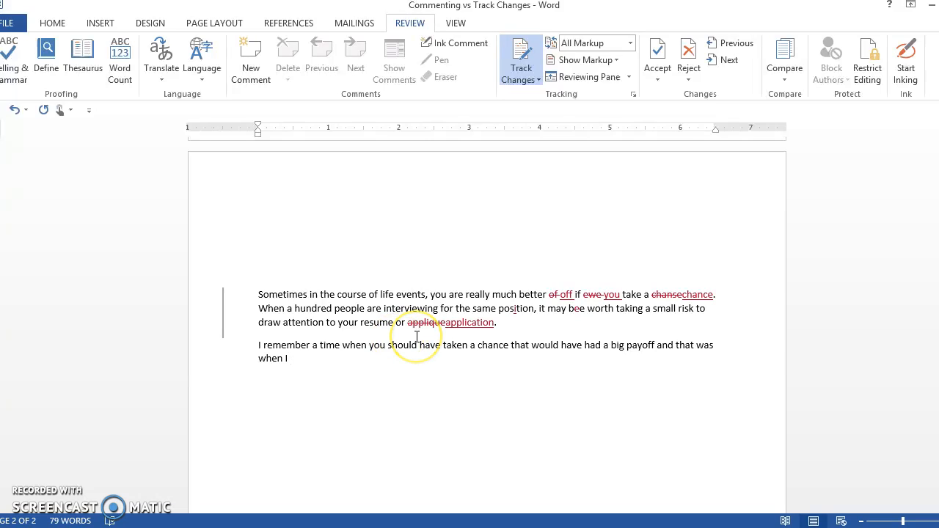
{"action": "mouse_move", "coordinate": [417, 336]}
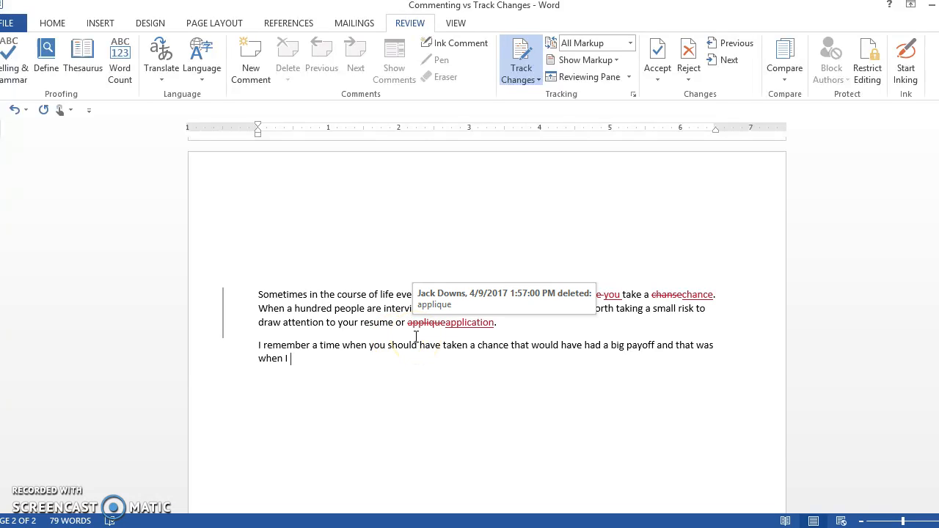
Step: Replace "you" with "I" before "should have taken" in the second paragraph as a tracked change
{"action": "left_click_drag", "start_coordinate": [369, 348], "coordinate": [385, 352]}
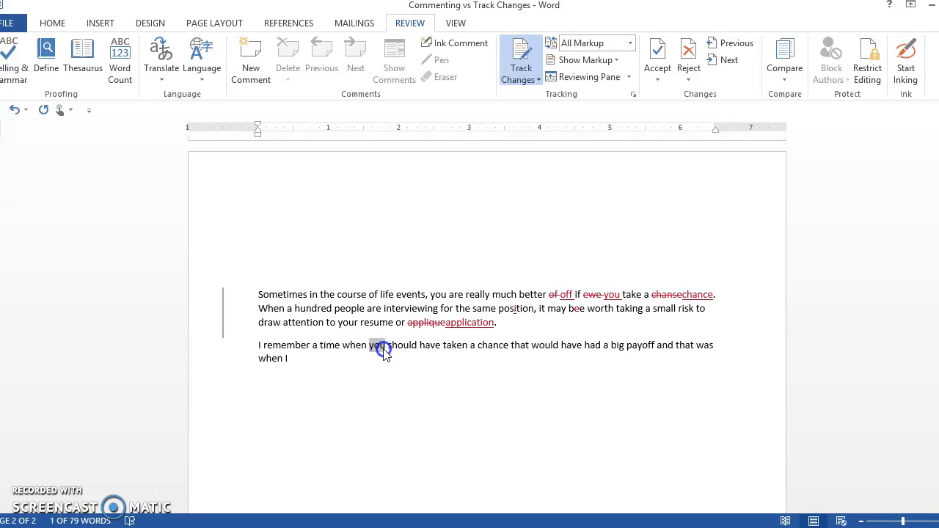
{"action": "type", "text": "I"}
{"action": "left_click", "coordinate": [396, 349]}
{"action": "key", "text": "BackSpace"}
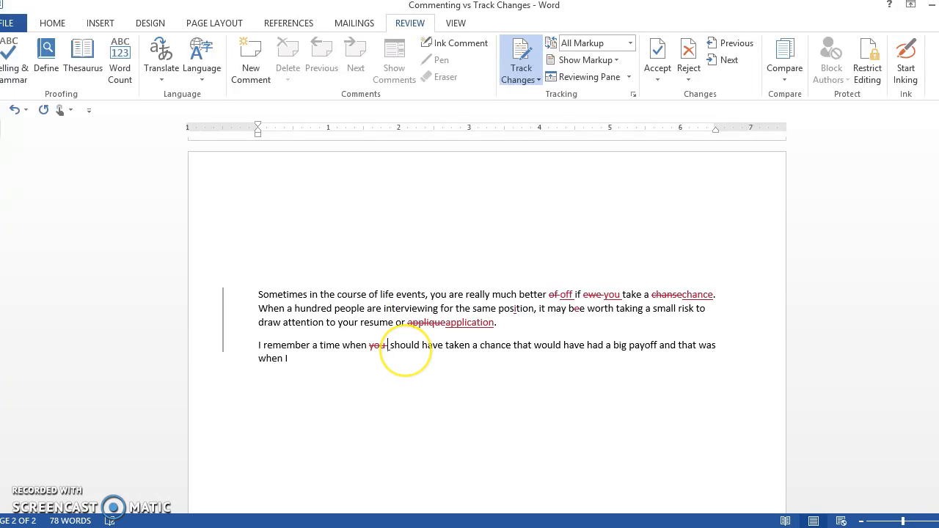
{"action": "type", "text": "I"}
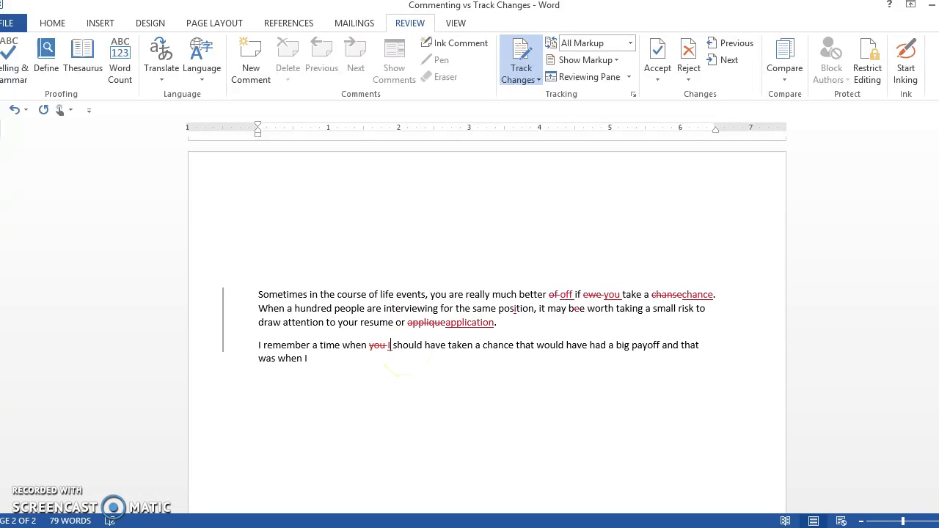
Step: Insert a period after "payoff" and delete the fragment "and that was when I" as tracked changes in the second paragraph
{"action": "left_click", "coordinate": [660, 346]}
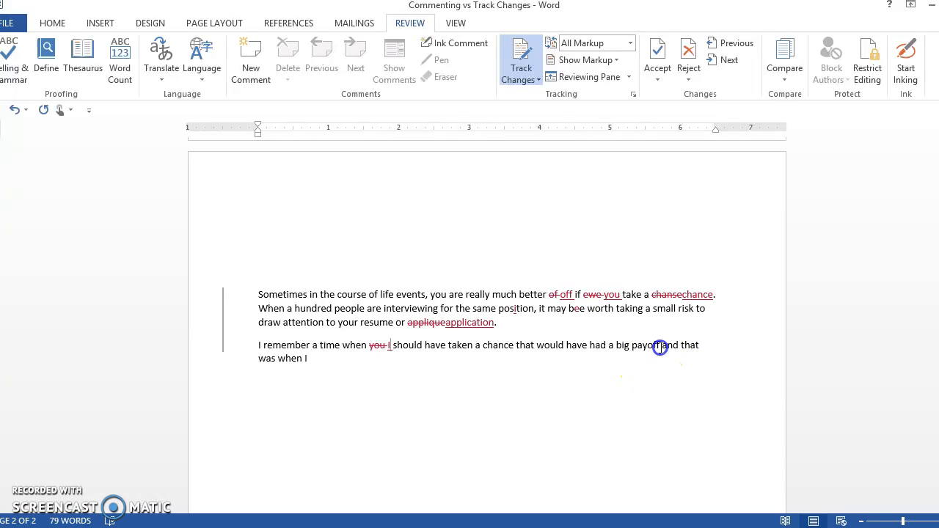
{"action": "type", "text": "."}
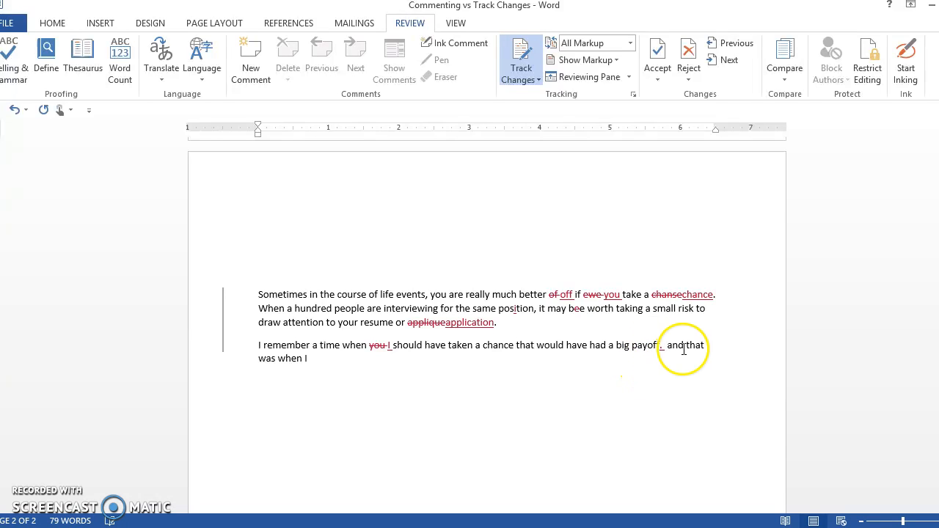
{"action": "left_click_drag", "start_coordinate": [667, 346], "coordinate": [628, 369]}
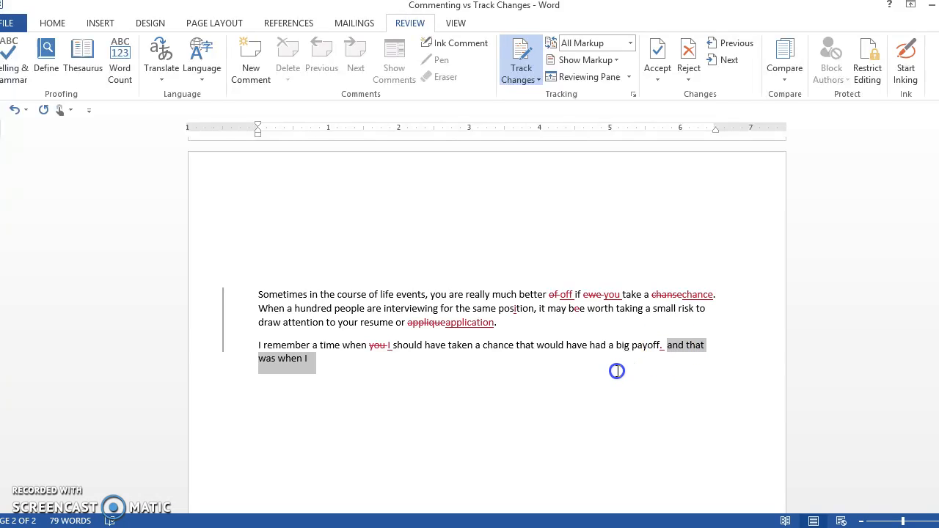
{"action": "key", "text": "Delete"}
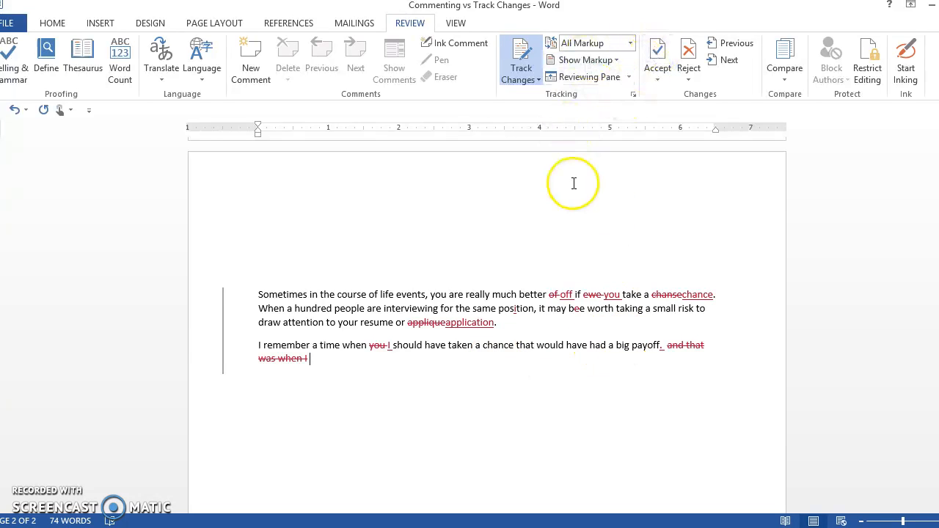
Step: Starting from the beginning of the first paragraph, accept the tracked deletion of "of" and the insertion of "off"
{"action": "left_click", "coordinate": [260, 293]}
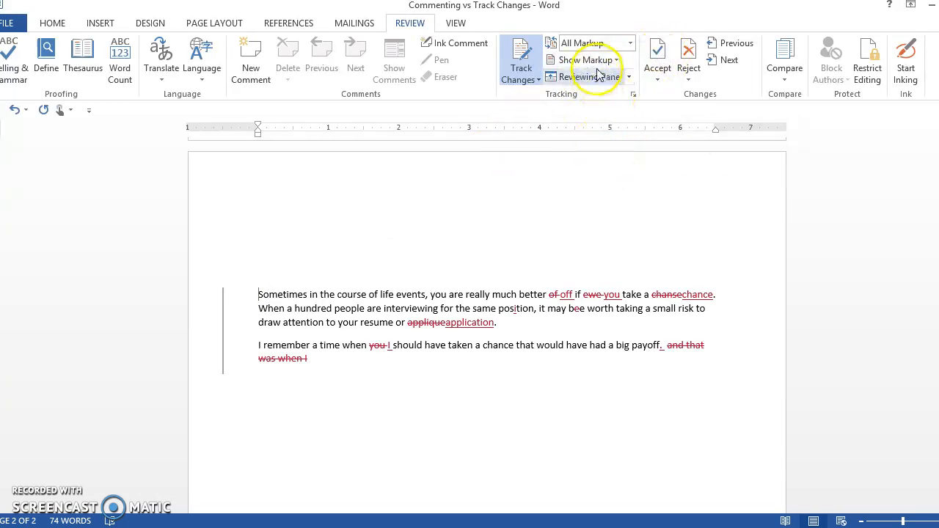
{"action": "left_click", "coordinate": [658, 66]}
{"action": "left_click", "coordinate": [659, 65]}
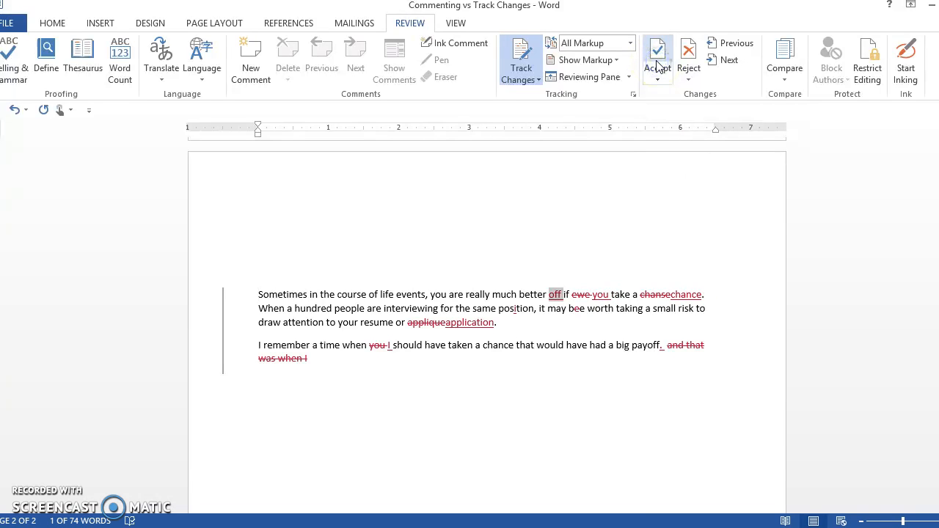
{"action": "left_click", "coordinate": [662, 74]}
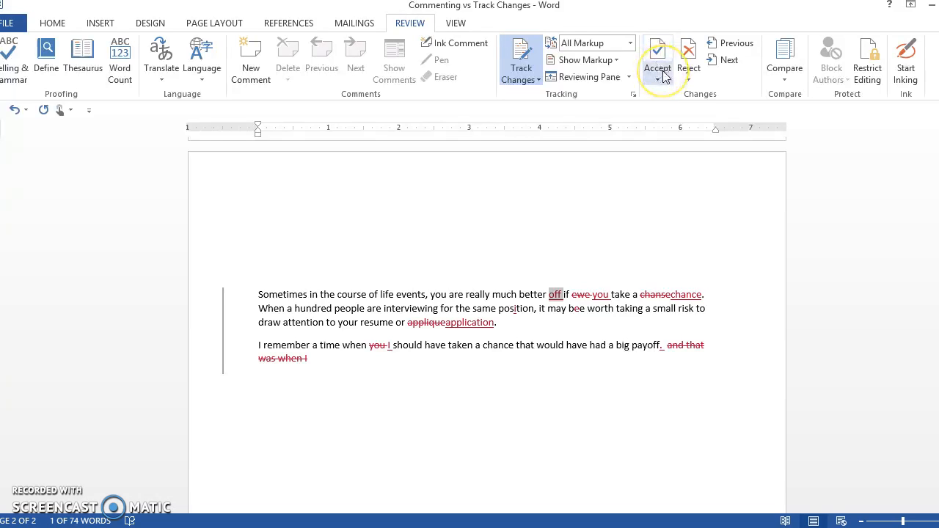
{"action": "left_click", "coordinate": [659, 58]}
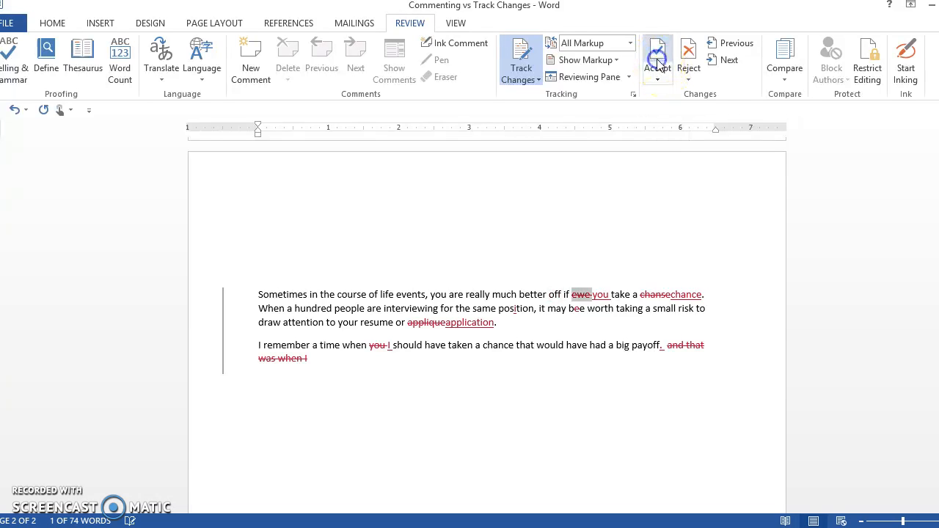
Step: Accept the tracked deletion of "ewe" and the insertion of "you", moving on to the next change
{"action": "left_click", "coordinate": [658, 64]}
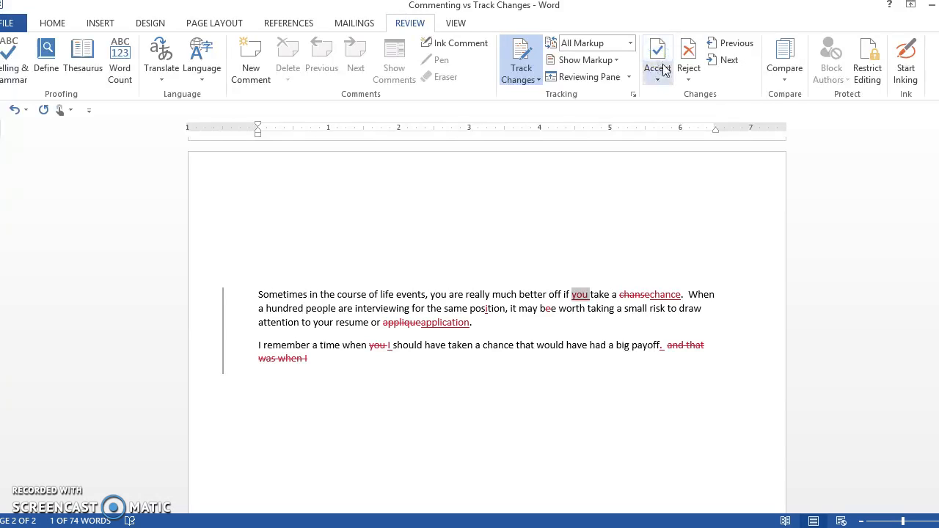
{"action": "left_click", "coordinate": [684, 70]}
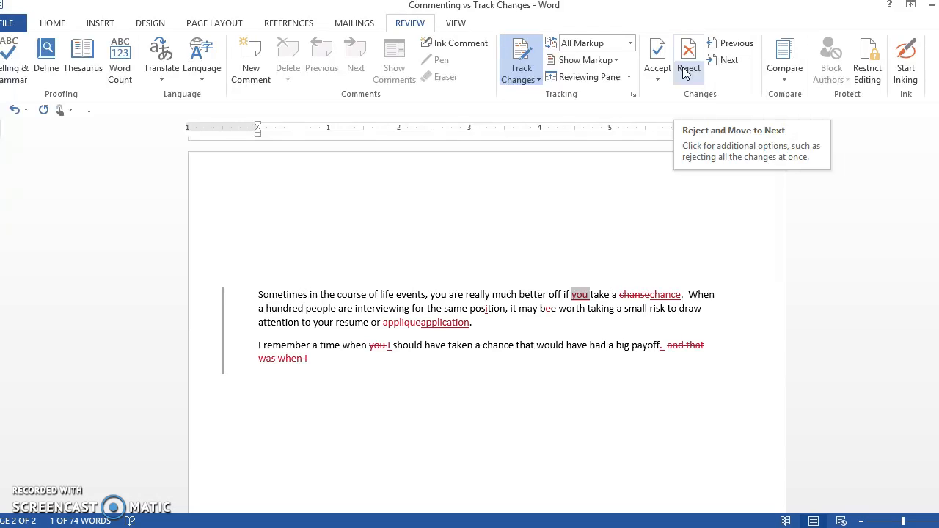
{"action": "left_click", "coordinate": [657, 75]}
{"action": "left_click", "coordinate": [679, 103]}
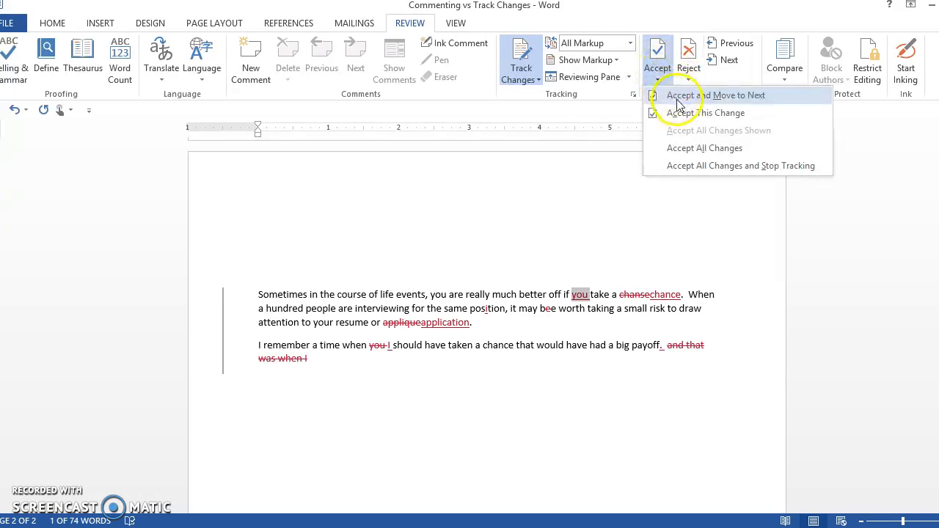
{"action": "left_click", "coordinate": [679, 95]}
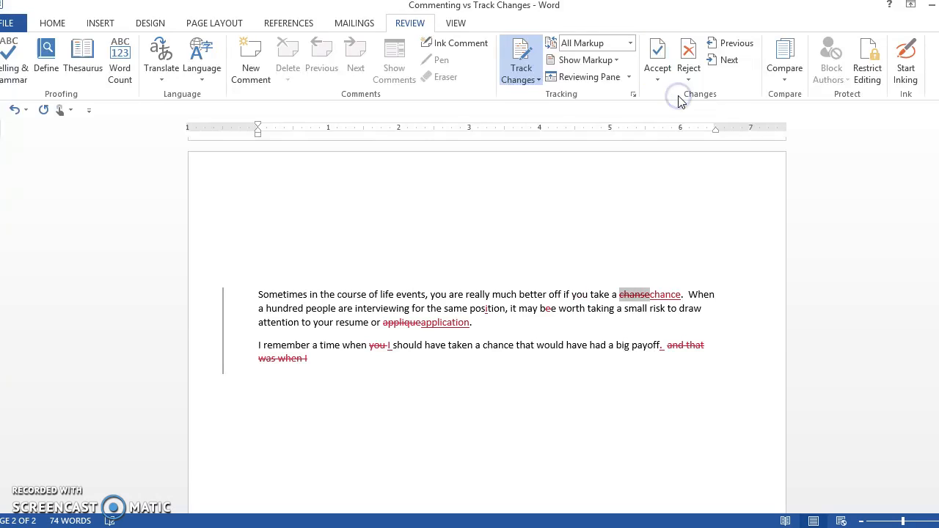